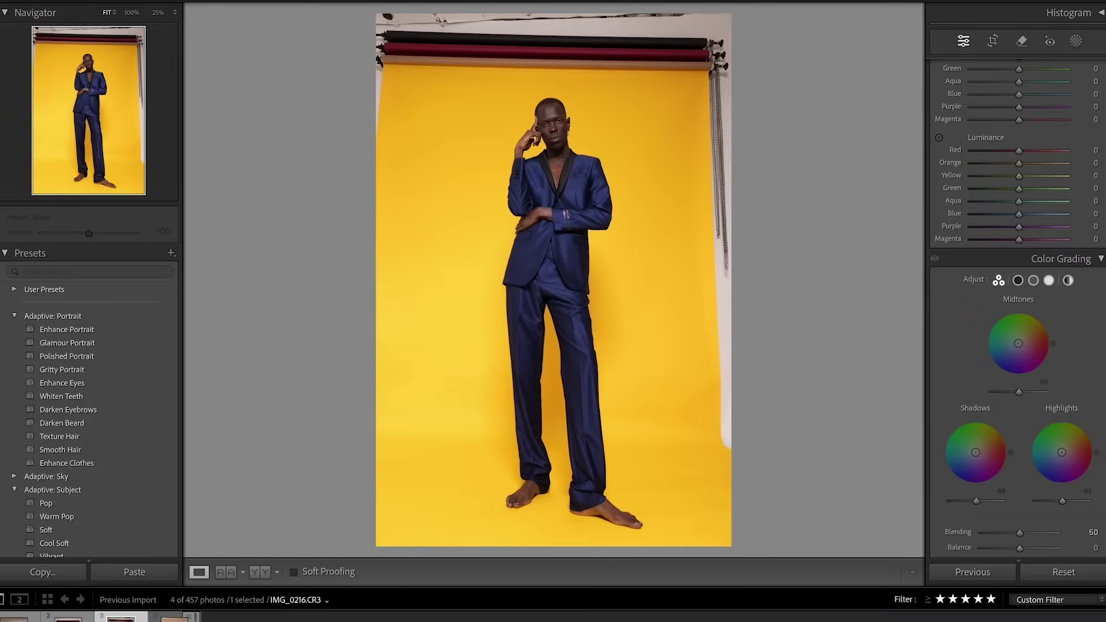
# Step: Apply the Adobe Vivid profile to the full-length photo of the man in the blue suit
pyautogui.press('Right')
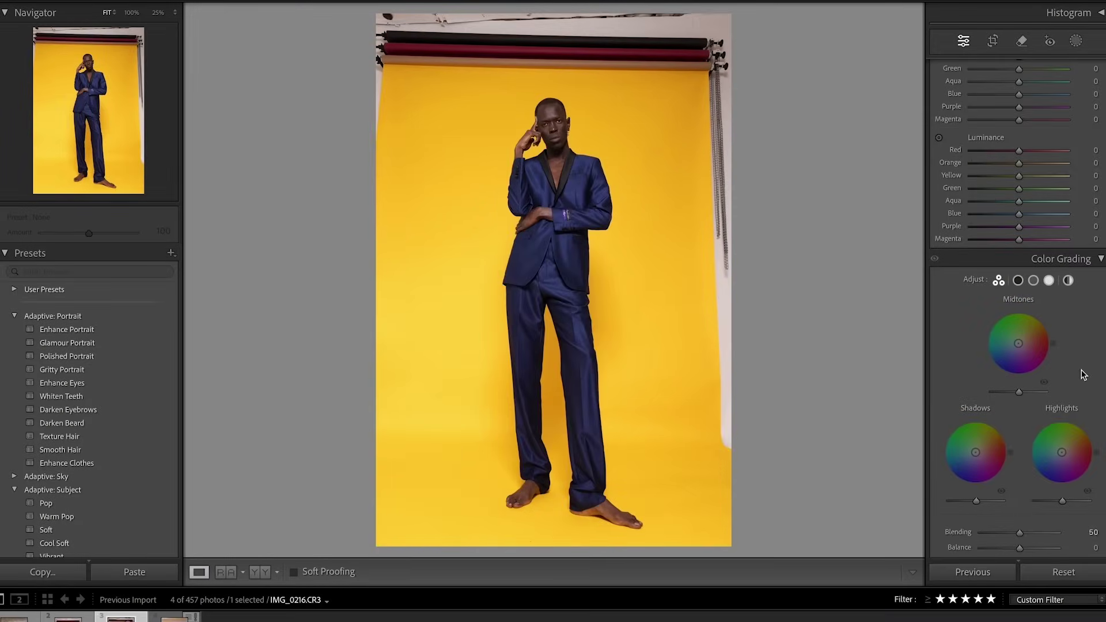
pyautogui.scroll(5, 1017, 288)
pyautogui.scroll(6, 1017, 307)
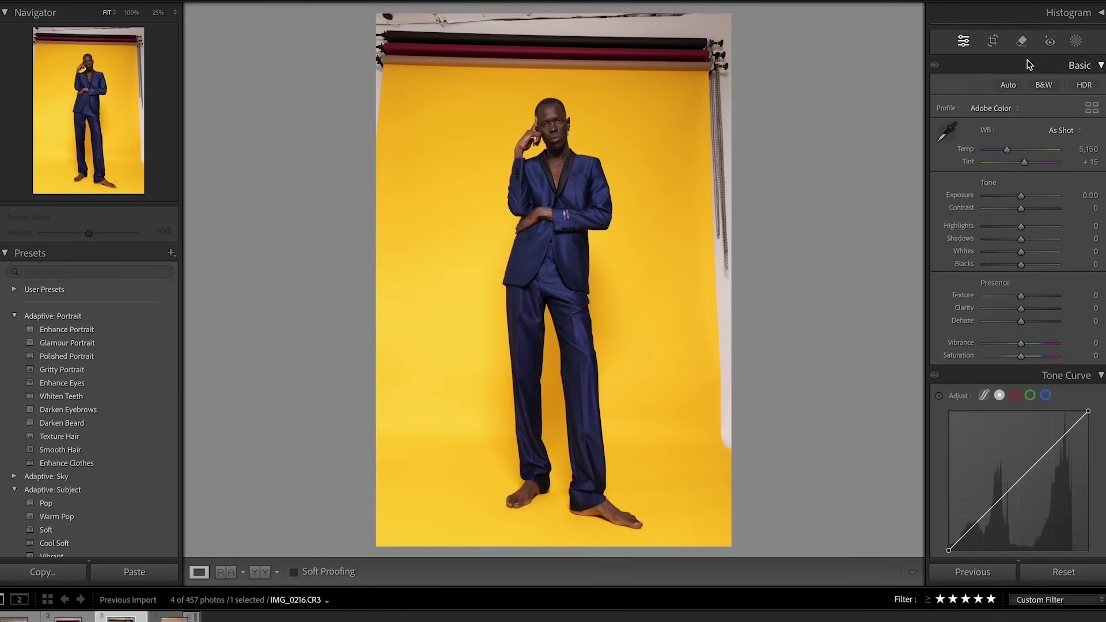
pyautogui.click(1092, 108)
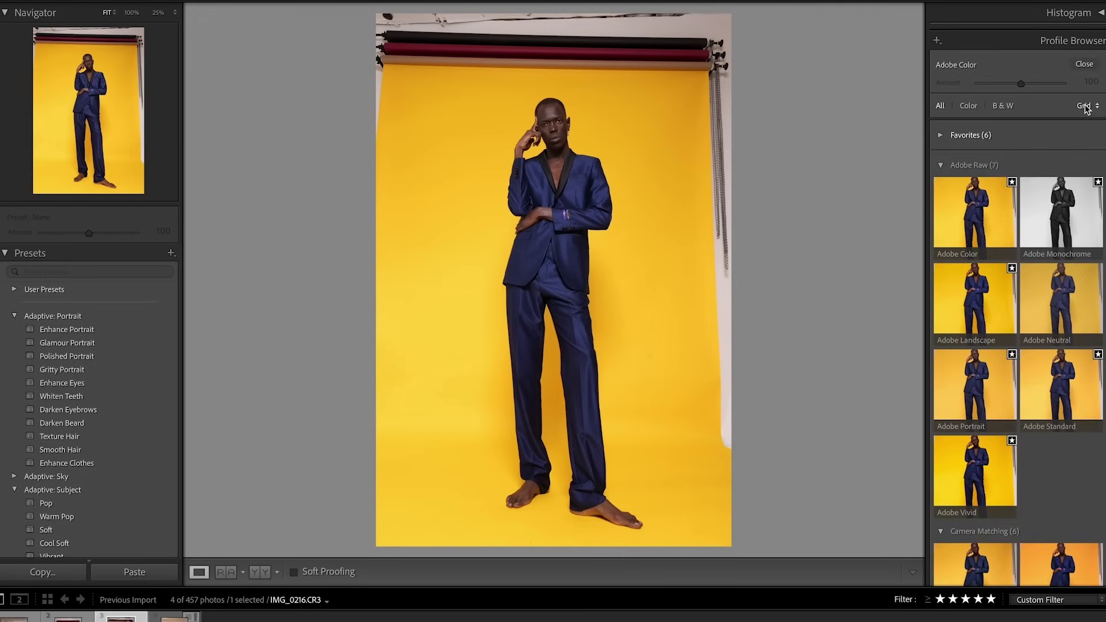
pyautogui.click(1000, 499)
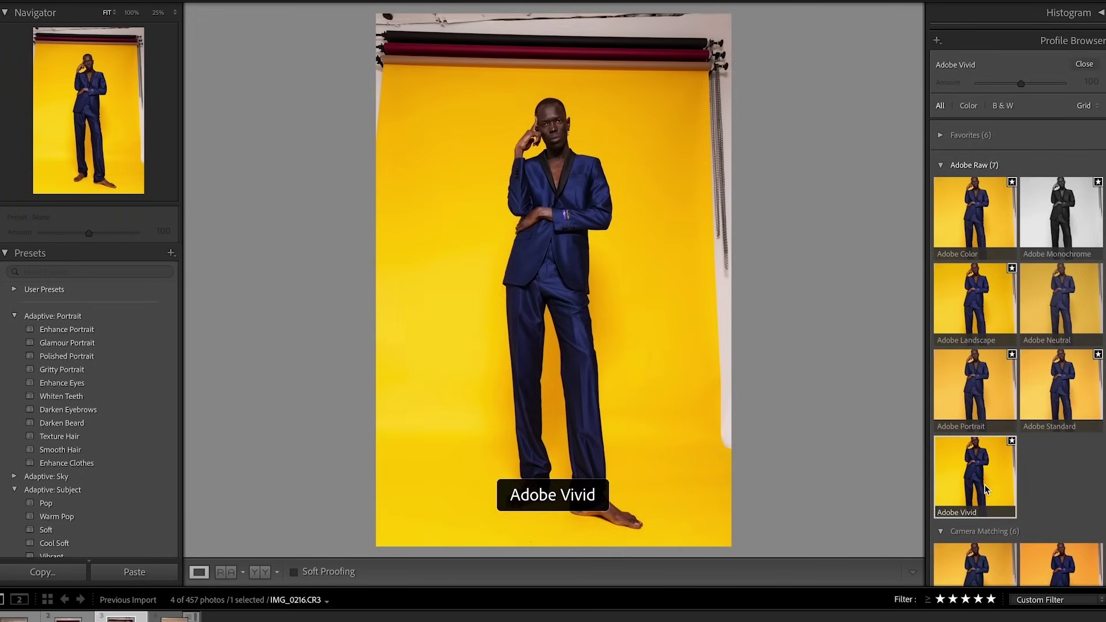
pyautogui.click(1082, 65)
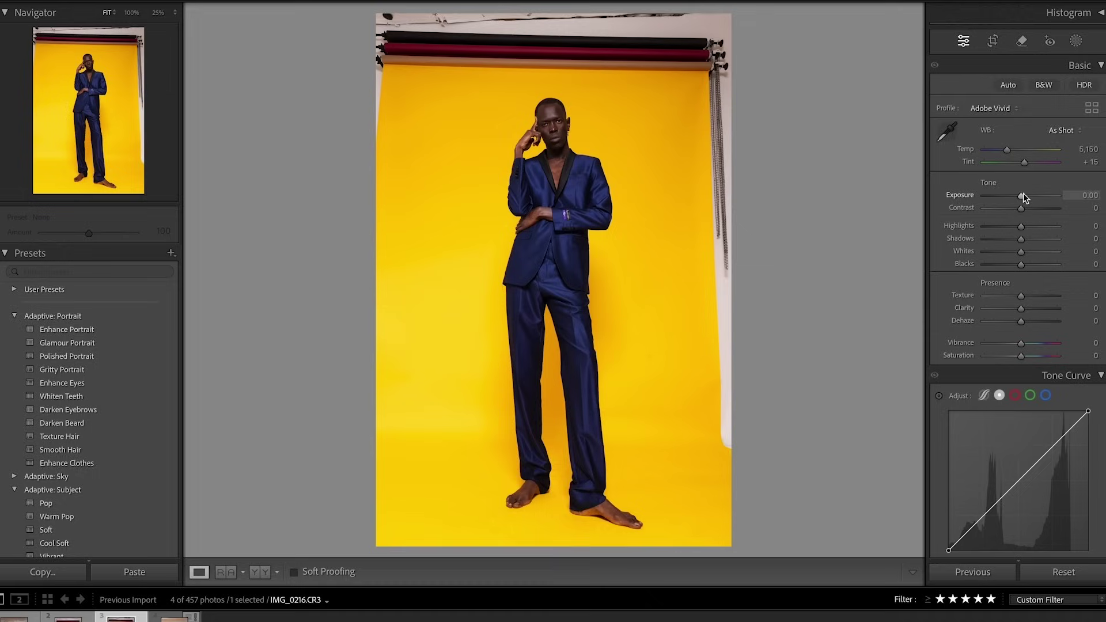
# Step: Set the photo's exposure to +0.15, contrast to +16, shadows to +20 and blacks to -29
pyautogui.press('F2')
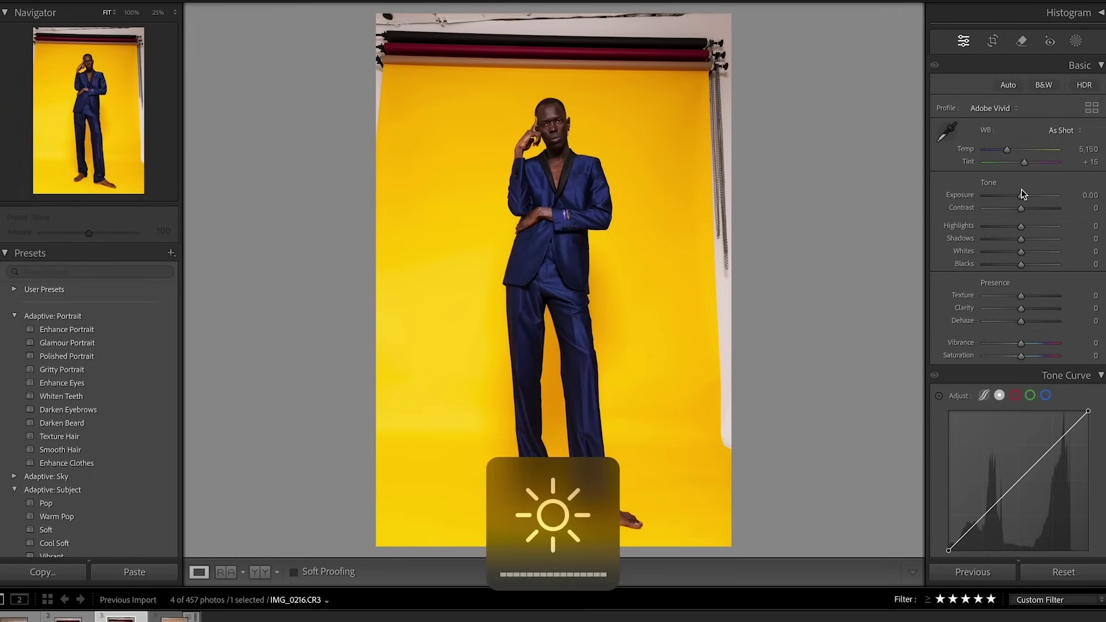
pyautogui.moveTo(1022, 195); pyautogui.dragTo(1029, 240)
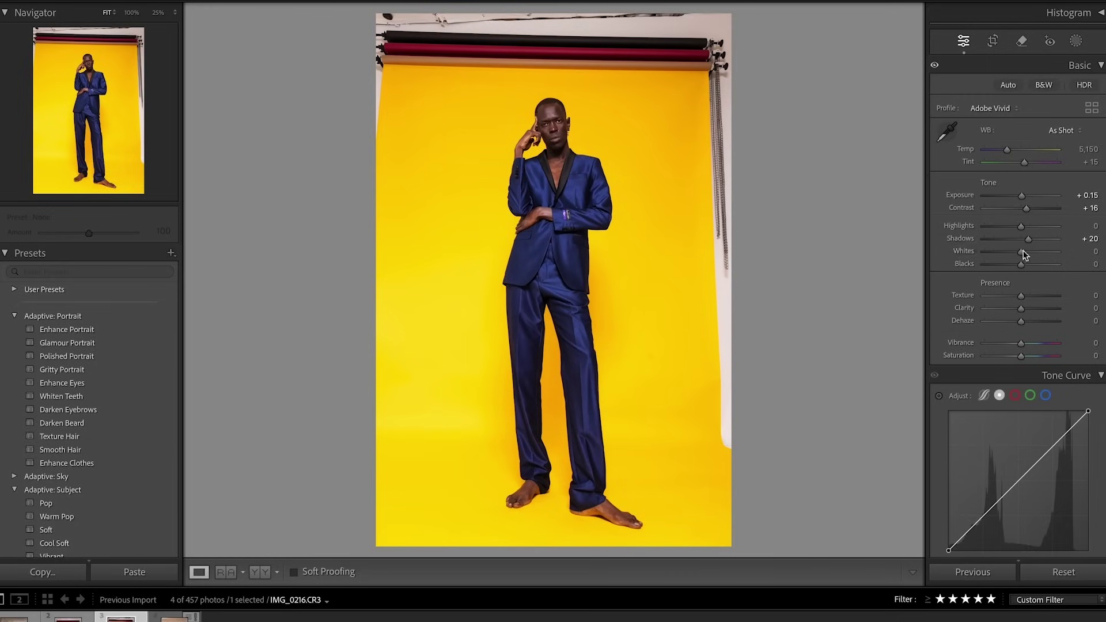
pyautogui.moveTo(1022, 265); pyautogui.dragTo(1009, 265)
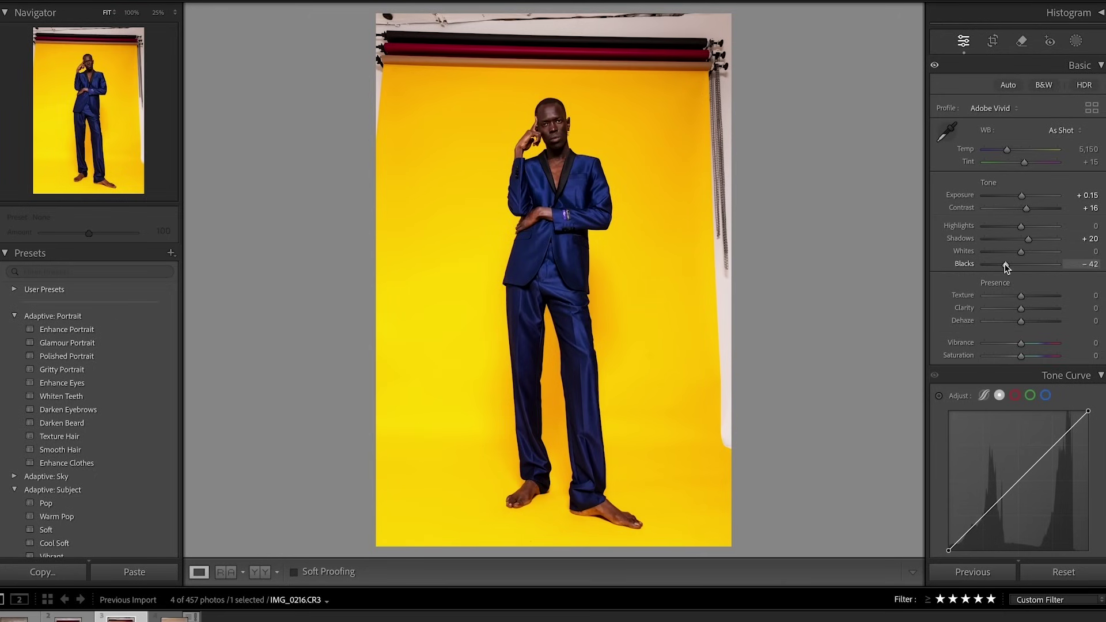
# Step: In the color mixer, set the yellow hue to +17, yellow saturation to +22 and yellow luminance to -3
pyautogui.scroll(-10, 1012, 254)
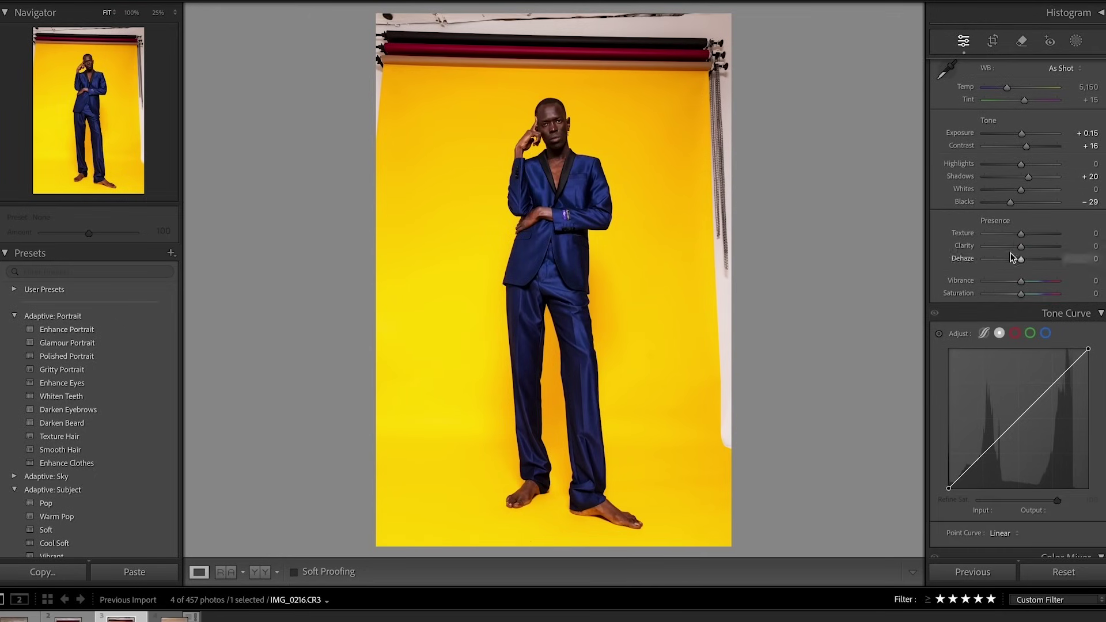
pyautogui.scroll(-5, 1016, 242)
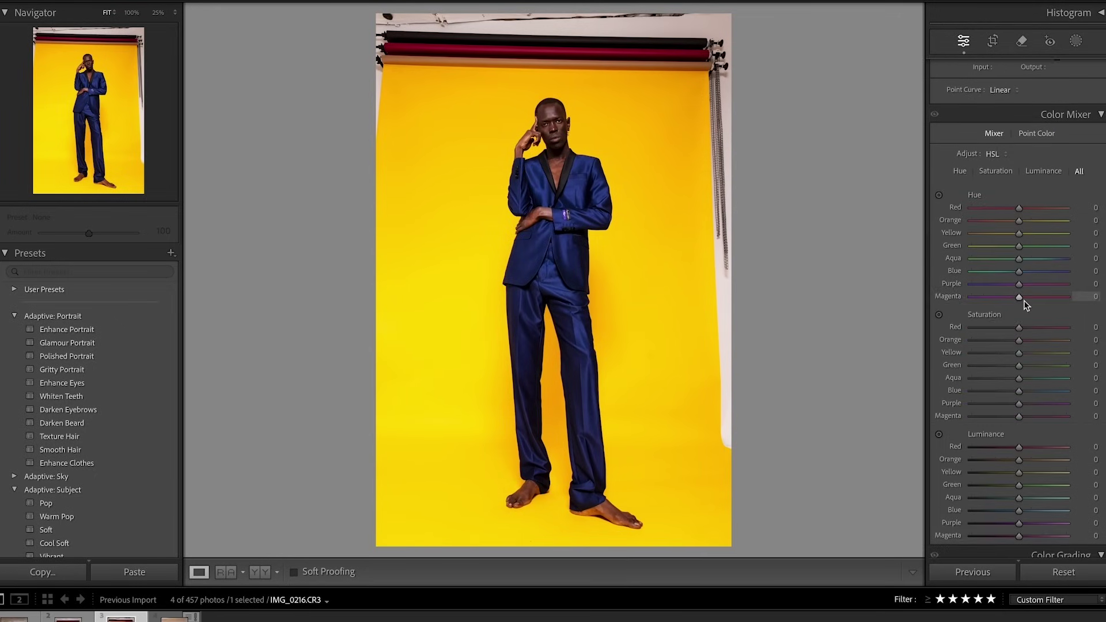
pyautogui.moveTo(1020, 201)
pyautogui.mouseDown()
pyautogui.moveTo(994, 203)
pyautogui.moveTo(1033, 205)
pyautogui.mouseUp()
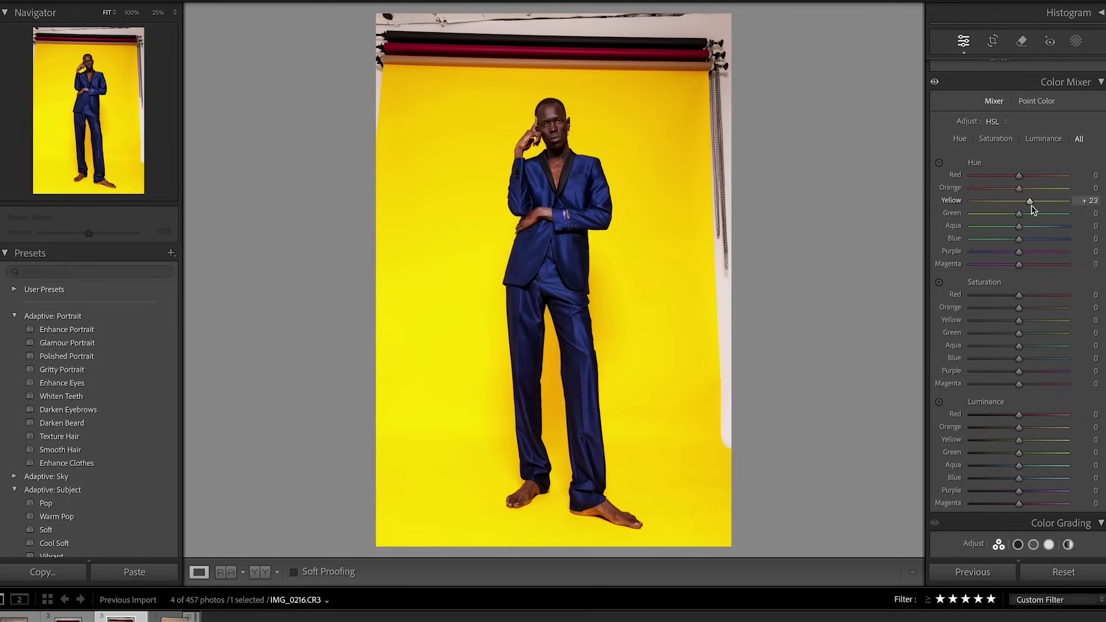
pyautogui.moveTo(1030, 208); pyautogui.dragTo(1030, 208)
pyautogui.moveTo(1022, 321)
pyautogui.mouseDown()
pyautogui.moveTo(988, 321)
pyautogui.moveTo(1030, 321)
pyautogui.mouseUp()
pyautogui.moveTo(1019, 441)
pyautogui.mouseDown()
pyautogui.moveTo(995, 444)
pyautogui.moveTo(1019, 442)
pyautogui.mouseUp()
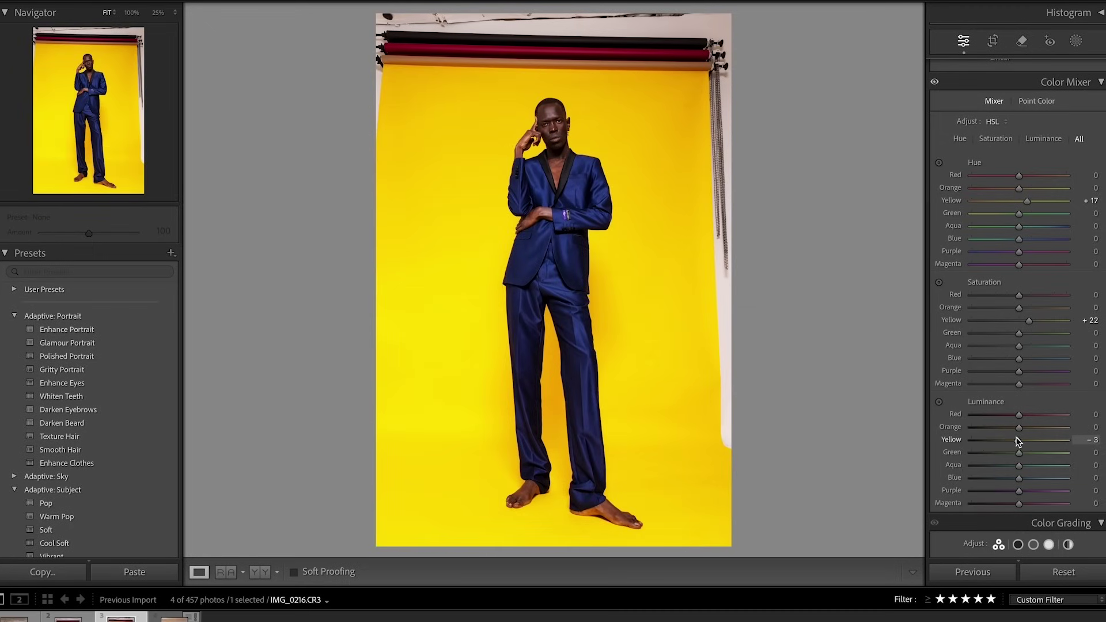
# Step: Set the yellow hue to +16, try and undo a blue hue of -13, and set blue saturation to +28 and blue luminance to -14
pyautogui.moveTo(1027, 203); pyautogui.dragTo(1013, 244)
pyautogui.hotkey('ctrl', 'z')
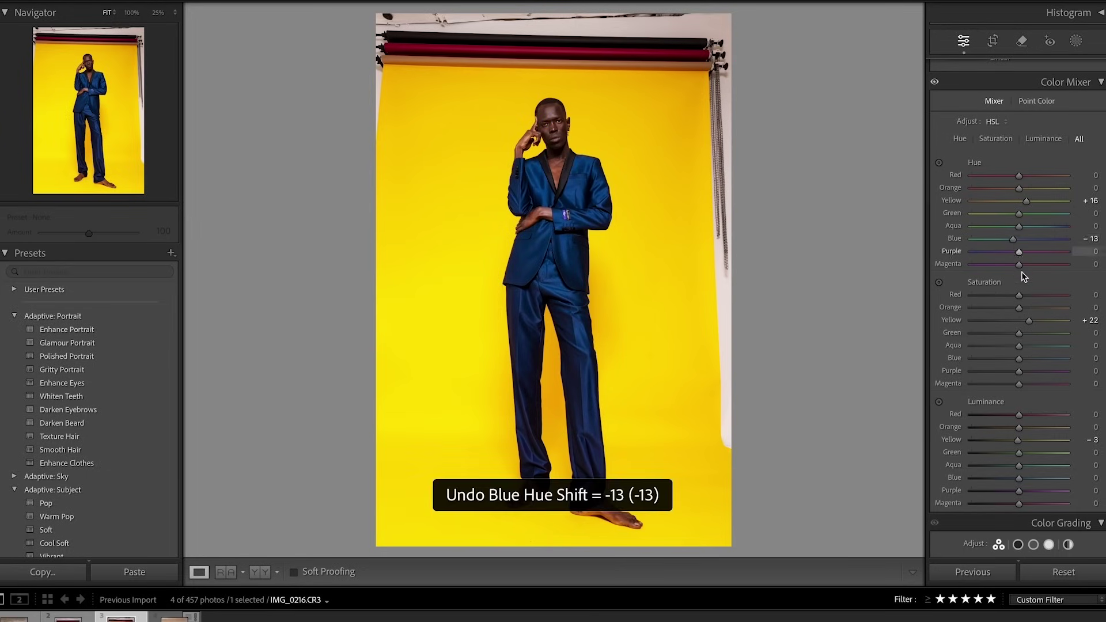
pyautogui.moveTo(1029, 362); pyautogui.dragTo(1037, 359)
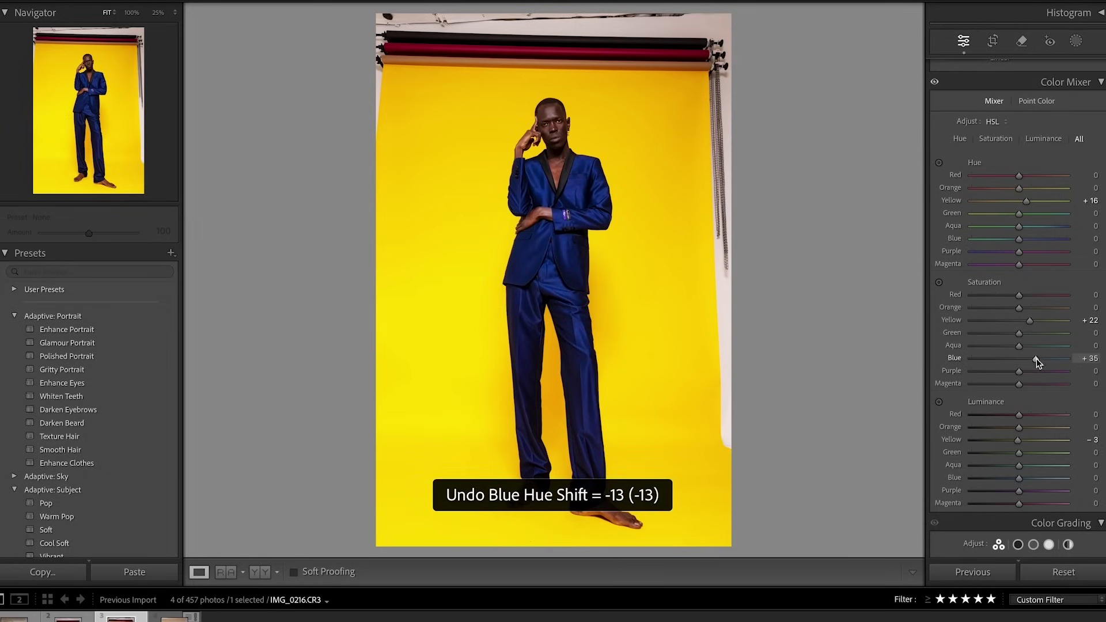
pyautogui.moveTo(1030, 466); pyautogui.dragTo(1011, 466)
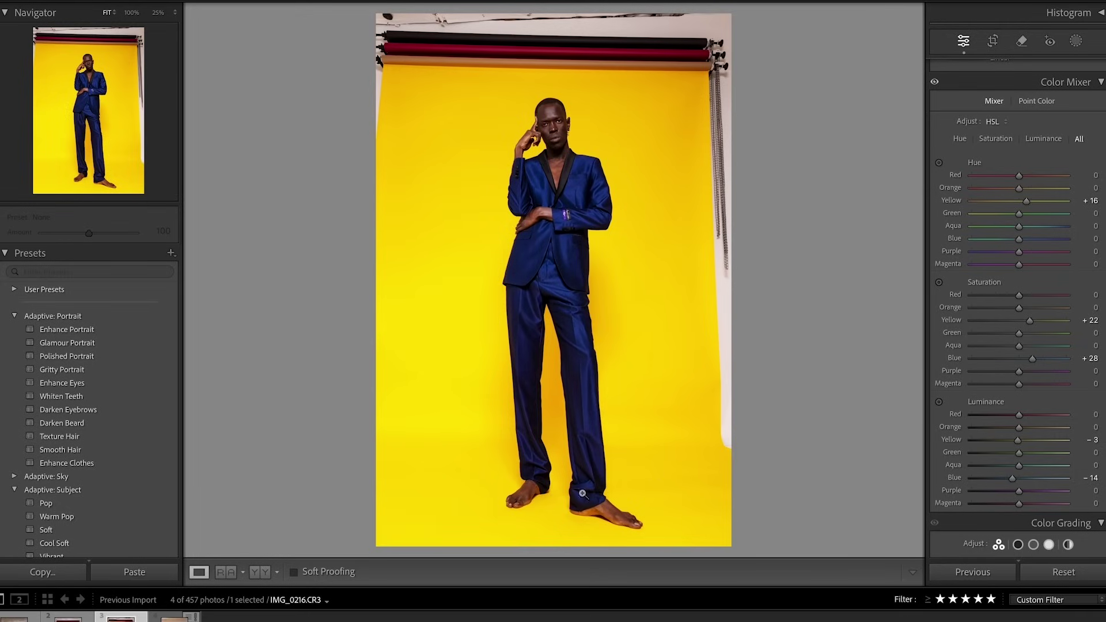
# Step: Compare the photo before and after the edits side by side, and return to the single-photo view
pyautogui.click(257, 573)
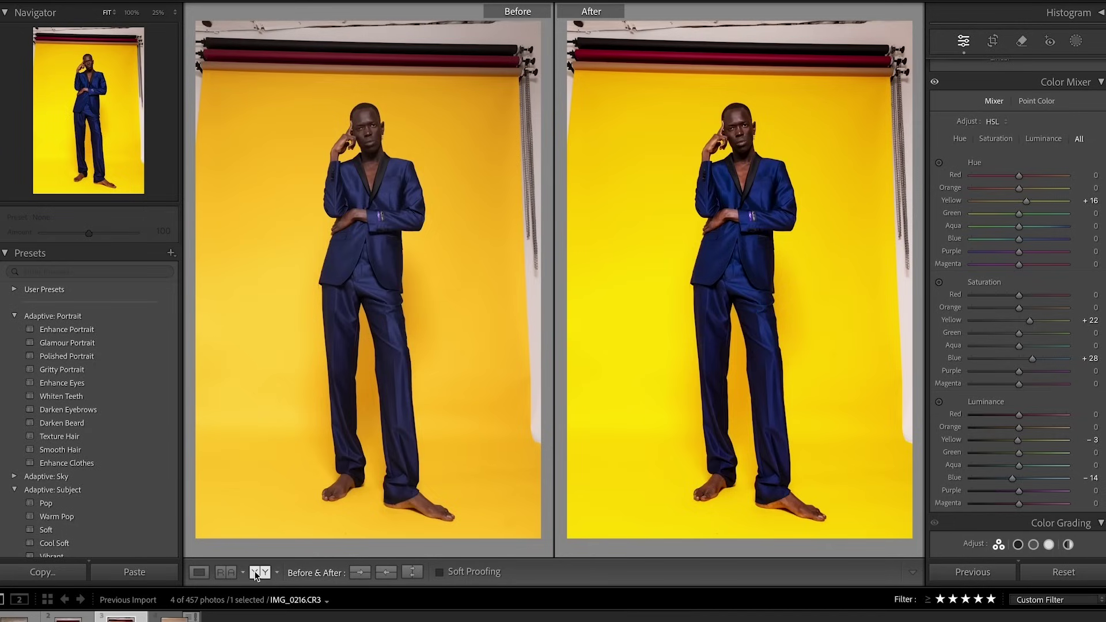
pyautogui.click(199, 572)
# Step: Open the edited photo in Photoshop and duplicate its Background layer
pyautogui.rightClick(508, 284)
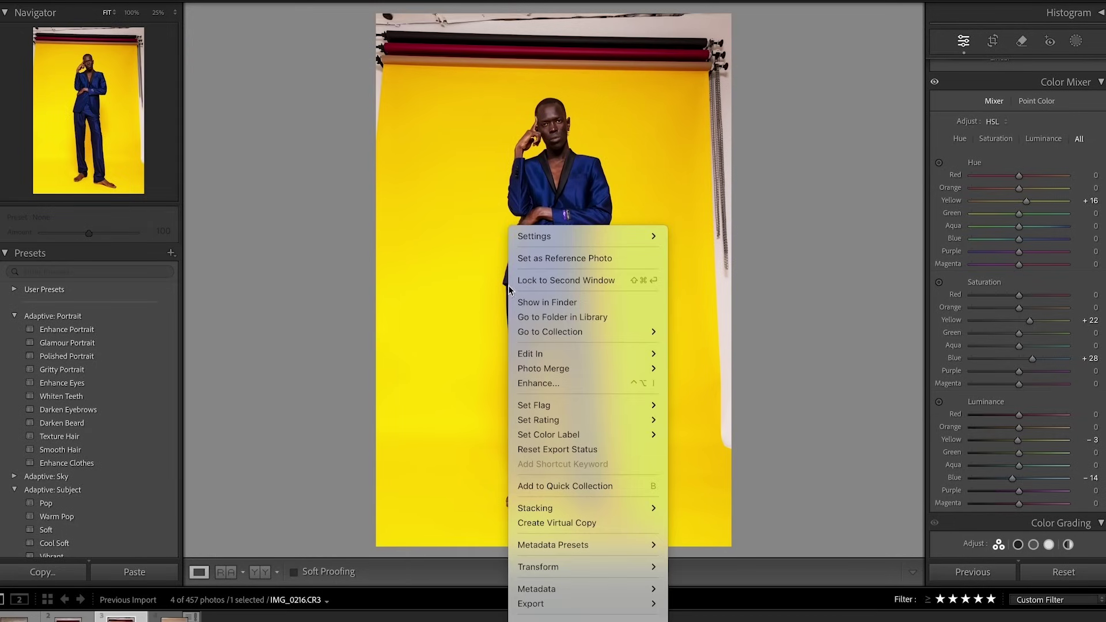
pyautogui.moveTo(539, 355)
pyautogui.click(726, 350)
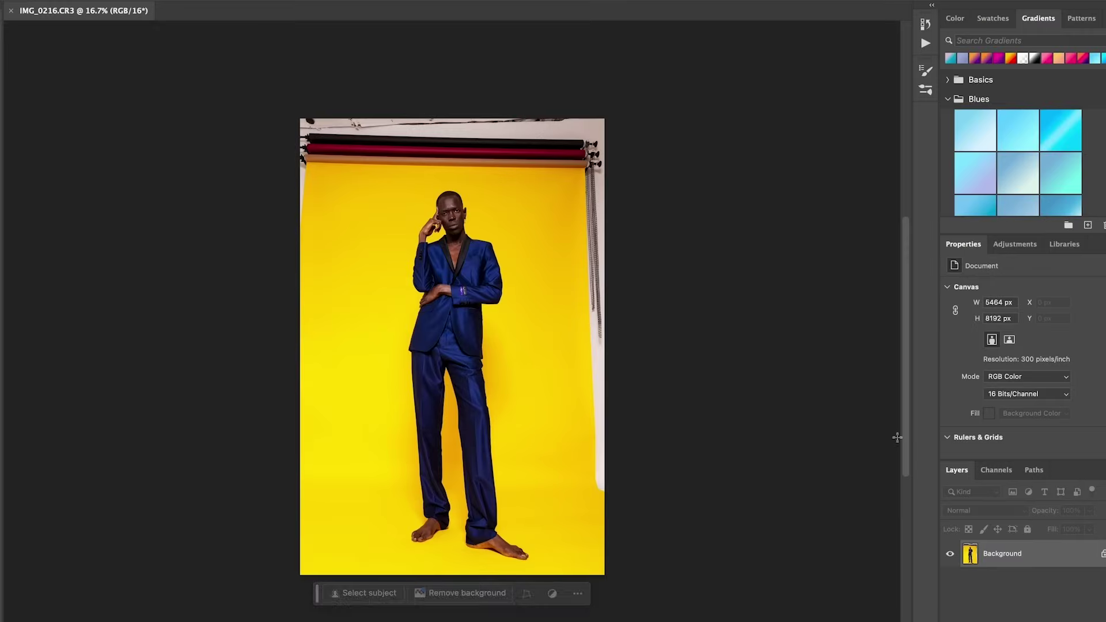
pyautogui.hotkey('ctrl', 'j')
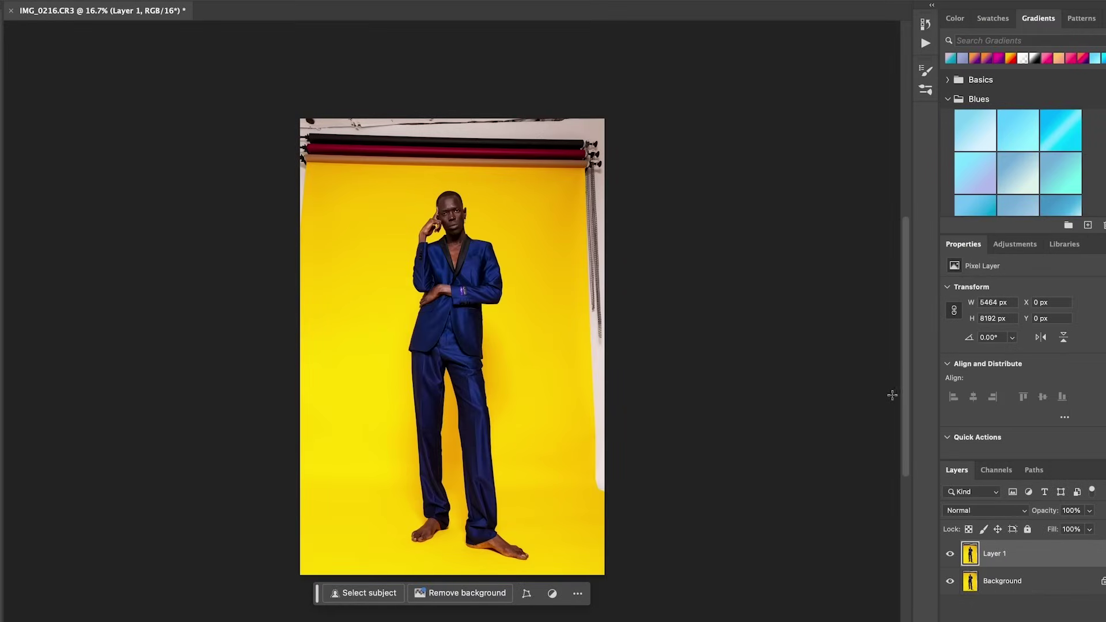
# Step: Lasso the area around the man, covering the backdrop rolls, wall and chain, and replace it using Generative Fill without a prompt
pyautogui.scroll(3, 649, 440)
pyautogui.scroll(-1, 654, 440)
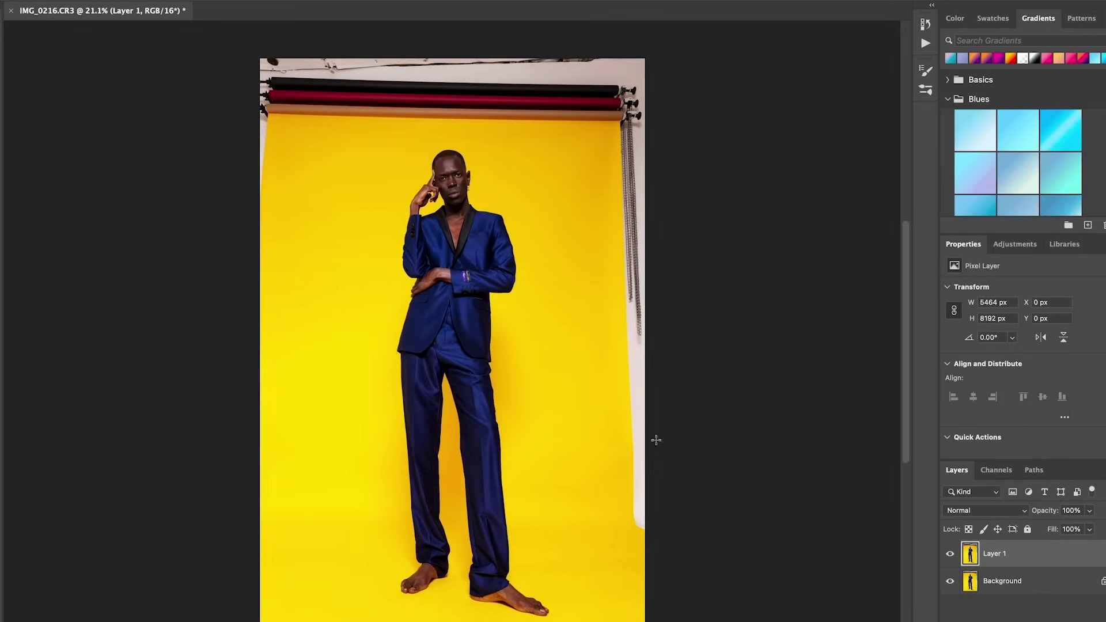
pyautogui.moveTo(253, 370)
pyautogui.mouseDown()
pyautogui.moveTo(339, 248)
pyautogui.moveTo(374, 170)
pyautogui.moveTo(453, 138)
pyautogui.moveTo(510, 160)
pyautogui.moveTo(547, 254)
pyautogui.moveTo(520, 430)
pyautogui.moveTo(590, 575)
pyautogui.moveTo(688, 571)
pyautogui.moveTo(774, 257)
pyautogui.moveTo(788, 7)
pyautogui.moveTo(229, 21)
pyautogui.moveTo(192, 117)
pyautogui.moveTo(184, 323)
pyautogui.mouseUp()
pyautogui.click(358, 612)
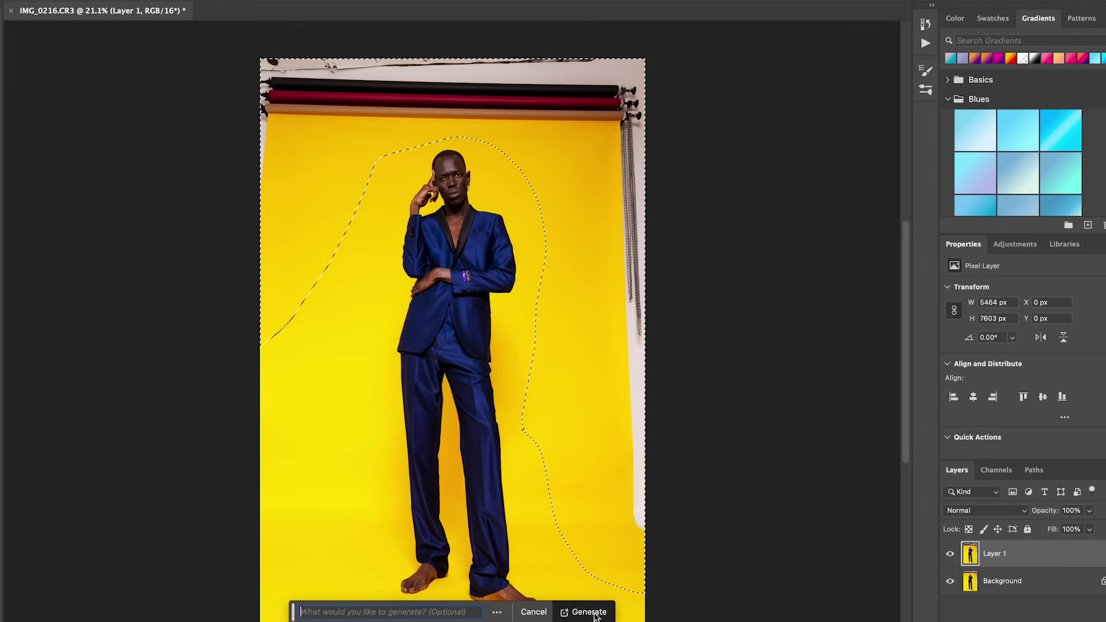
pyautogui.click(583, 612)
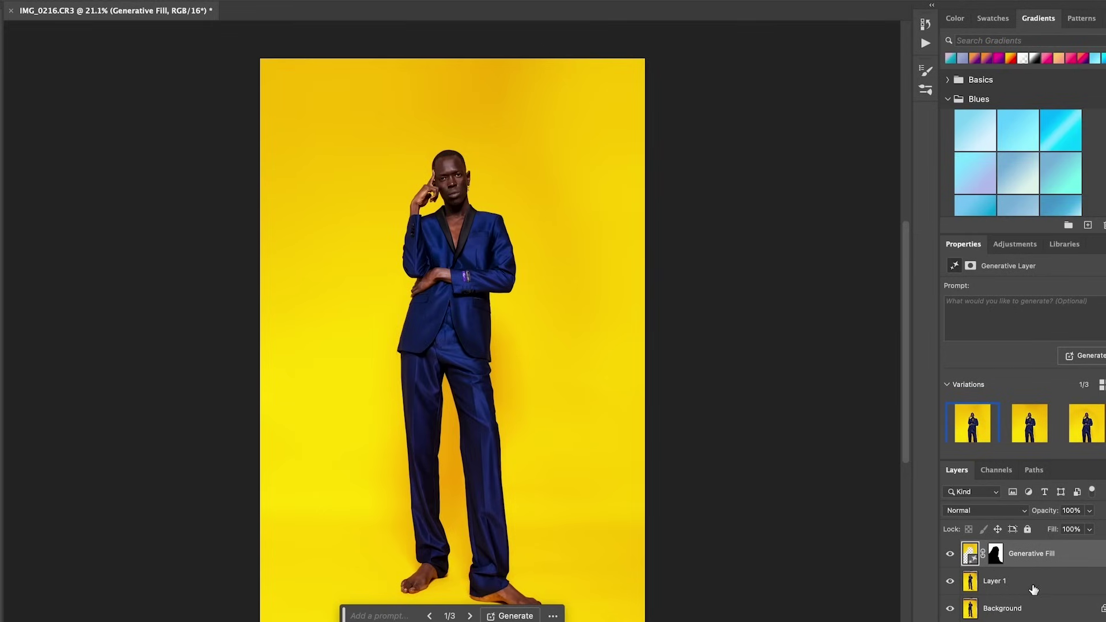
pyautogui.click(1033, 588)
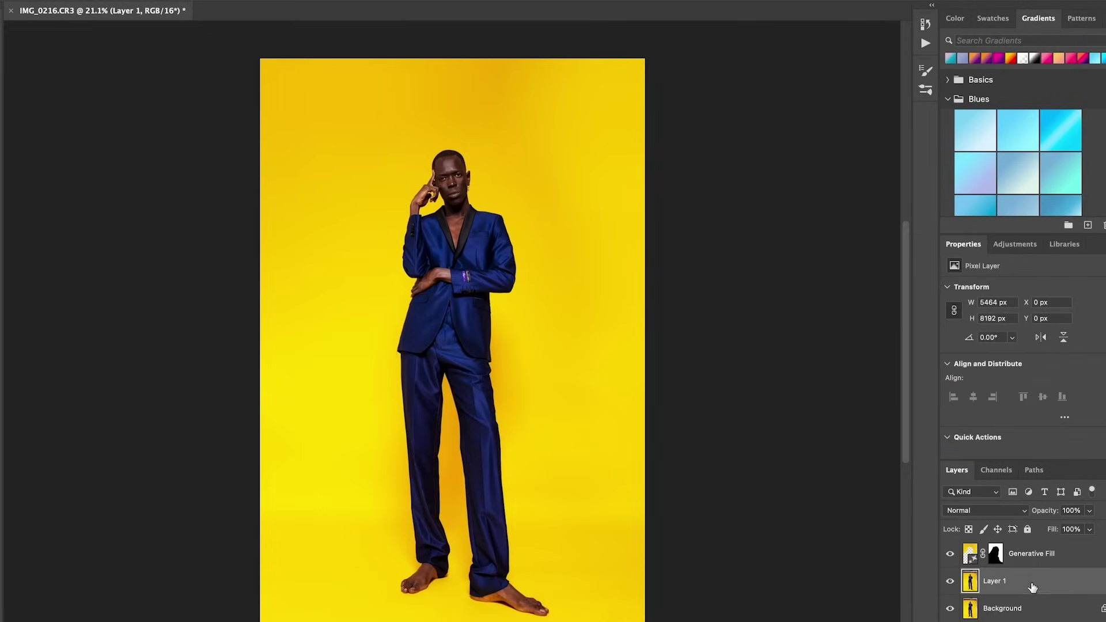
pyautogui.keyDown('shift'); pyautogui.click(1021, 557); pyautogui.keyUp('shift')
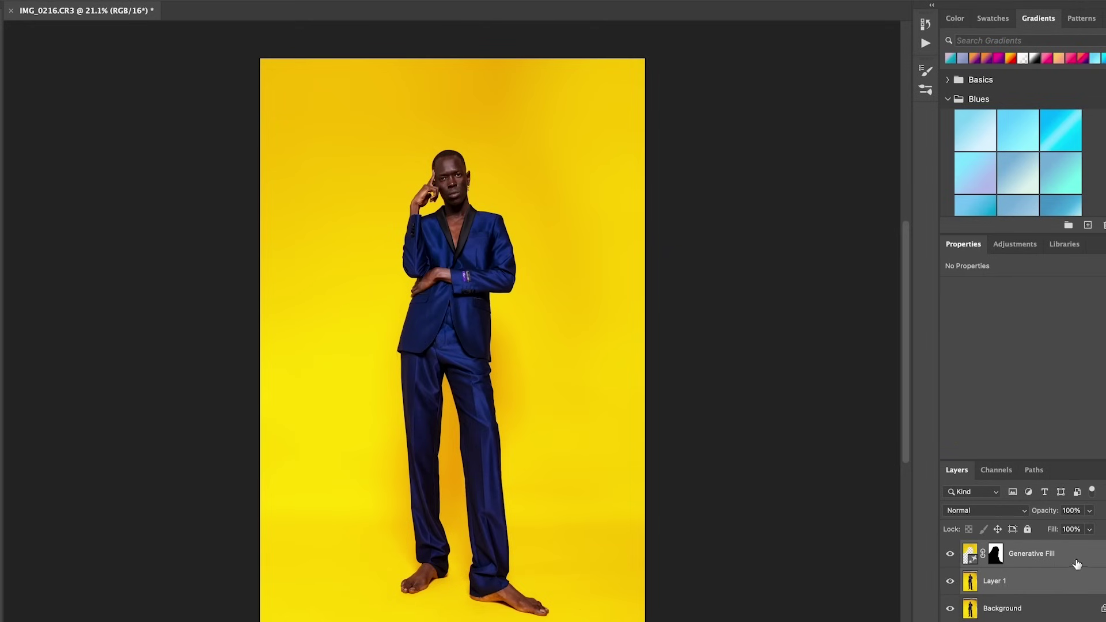
pyautogui.click(1077, 564)
# Step: Lasso the two brand labels on the jacket sleeve and remove them using Generative Fill without a prompt
pyautogui.scroll(4, 508, 311)
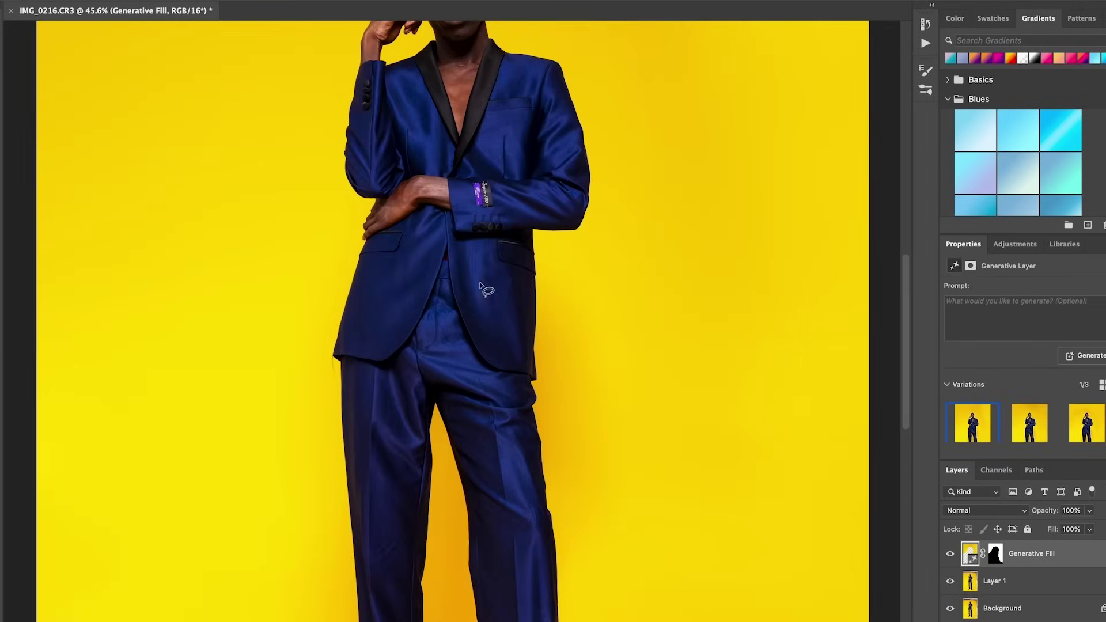
pyautogui.scroll(7, 480, 284)
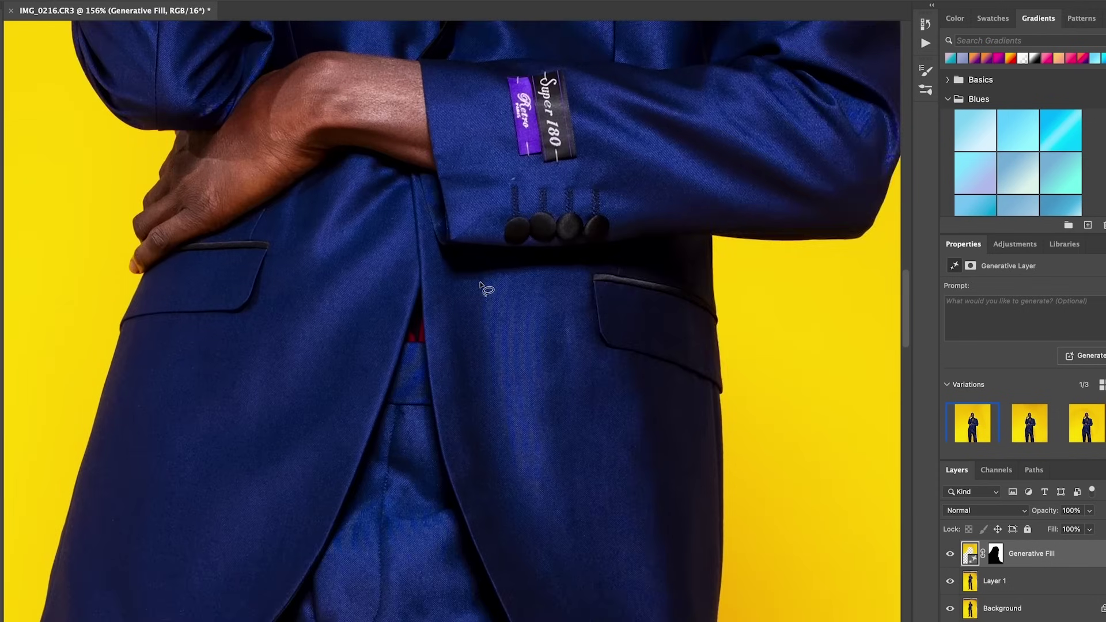
pyautogui.scroll(4, 480, 284)
pyautogui.moveTo(479, 299)
pyautogui.mouseDown()
pyautogui.moveTo(458, 309)
pyautogui.moveTo(460, 335)
pyautogui.moveTo(485, 398)
pyautogui.moveTo(519, 407)
pyautogui.moveTo(557, 394)
pyautogui.moveTo(545, 310)
pyautogui.moveTo(481, 300)
pyautogui.mouseUp()
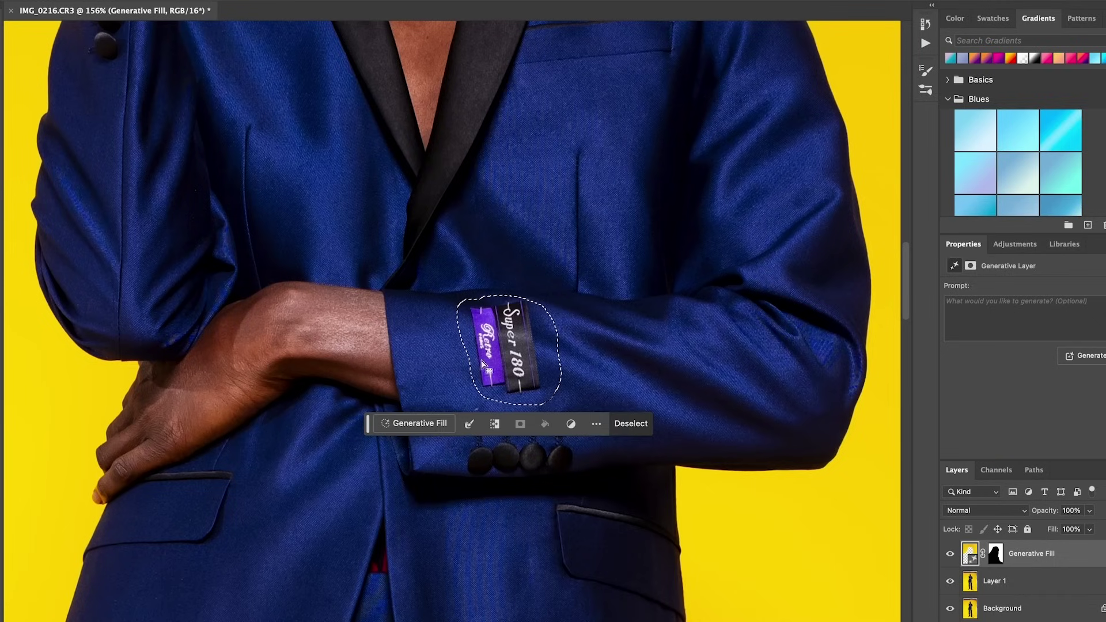
pyautogui.click(433, 424)
pyautogui.click(639, 427)
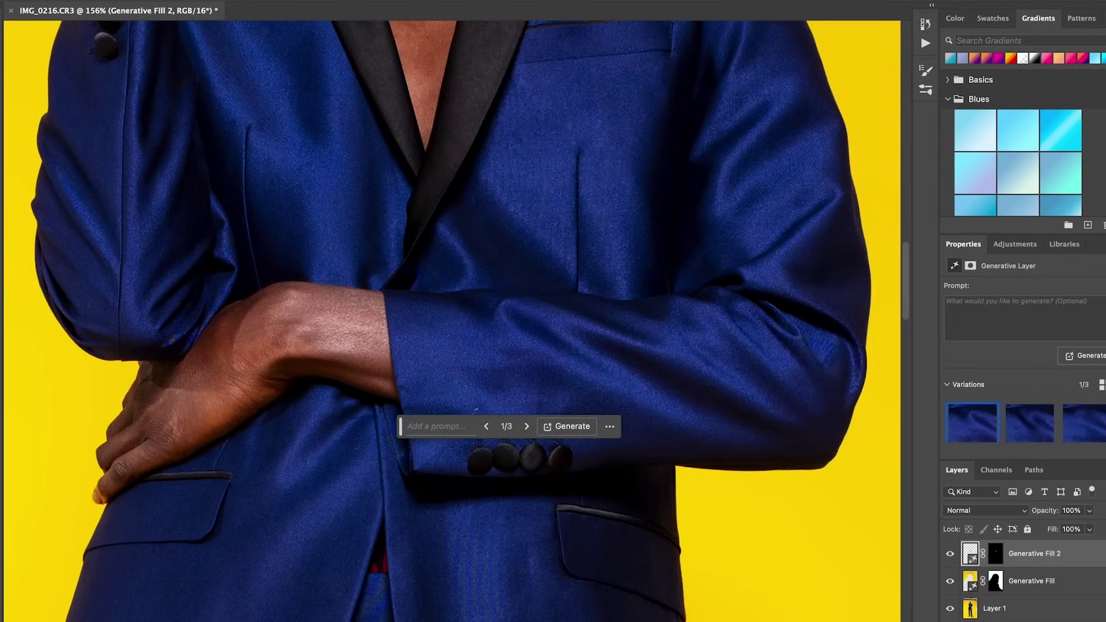
# Step: Merge the Generative Fill 2, Generative Fill and Layer 1 layers into one layer above the Background
pyautogui.hotkey('ctrl', '0')
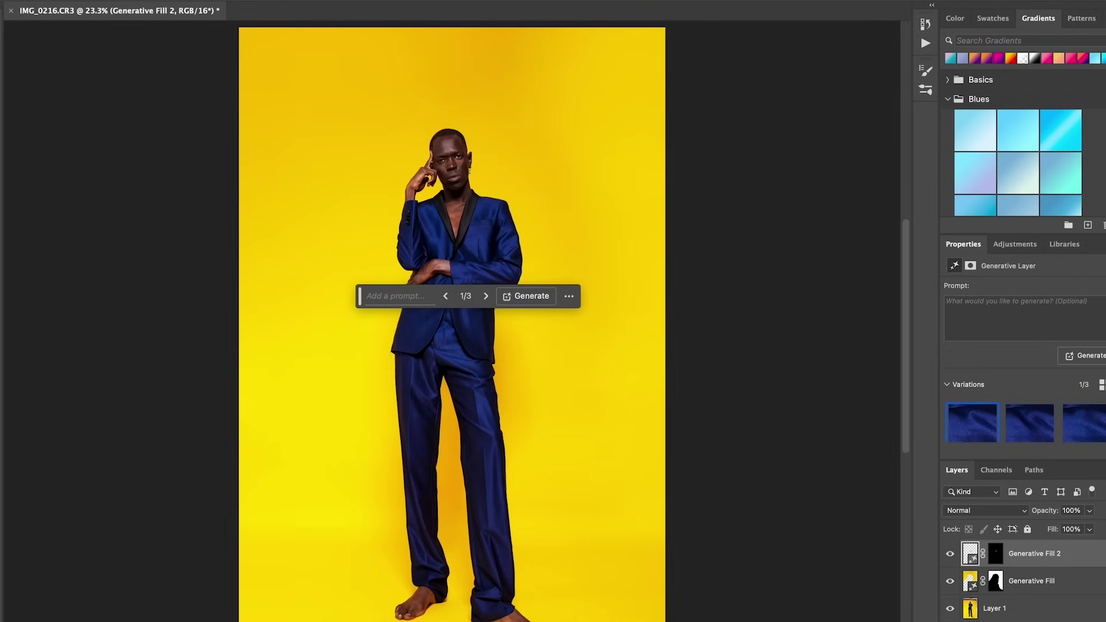
pyautogui.keyDown('shift'); pyautogui.click(1032, 606); pyautogui.keyUp('shift')
pyautogui.rightClick(1032, 608)
pyautogui.click(1065, 594)
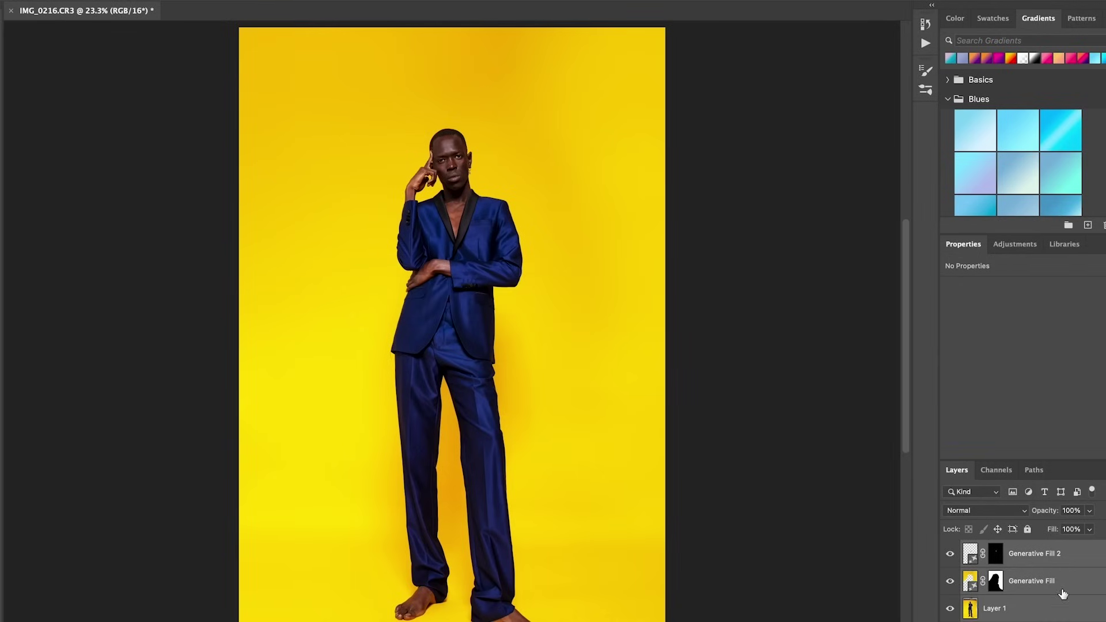
pyautogui.keyDown('shift'); pyautogui.click(1065, 589); pyautogui.keyUp('shift')
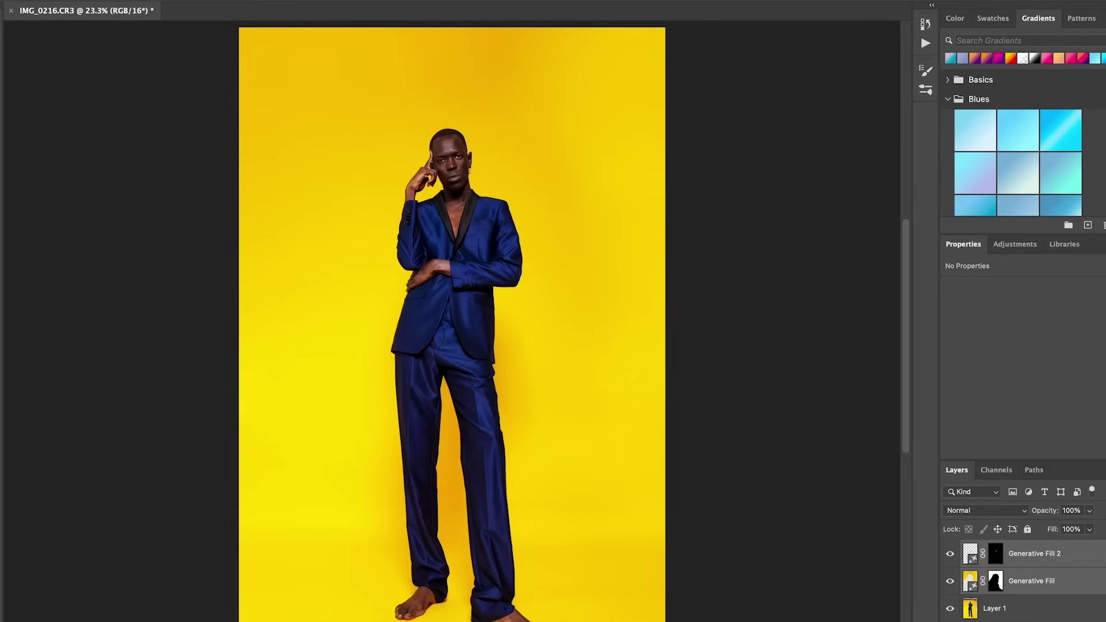
pyautogui.keyDown('shift'); pyautogui.click(1039, 610); pyautogui.keyUp('shift')
pyautogui.rightClick(1039, 610)
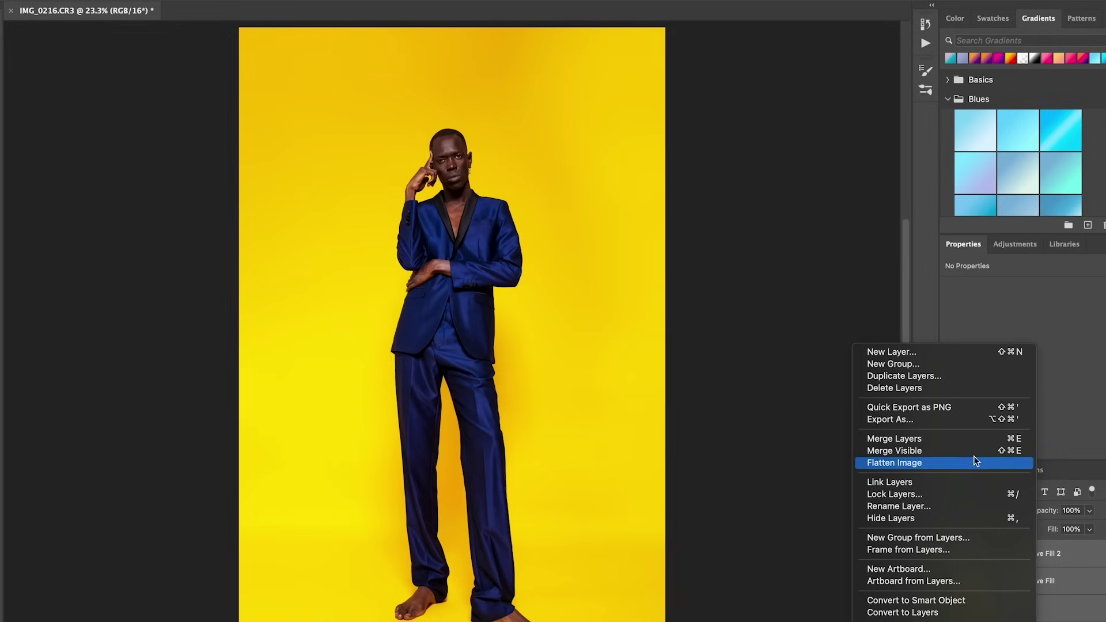
pyautogui.click(966, 441)
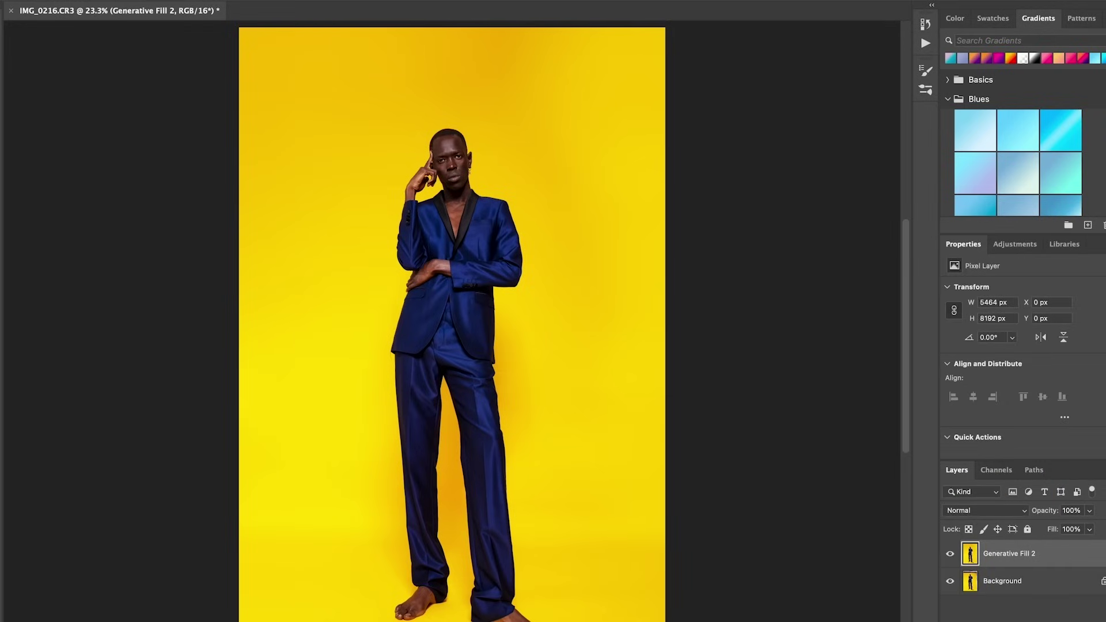
# Step: Extend the canvas on all sides to about 7264 × 10891 px and fill the new area using Generative Expand without a prompt
pyautogui.click(1, 115)
pyautogui.scroll(-3, 399, 247)
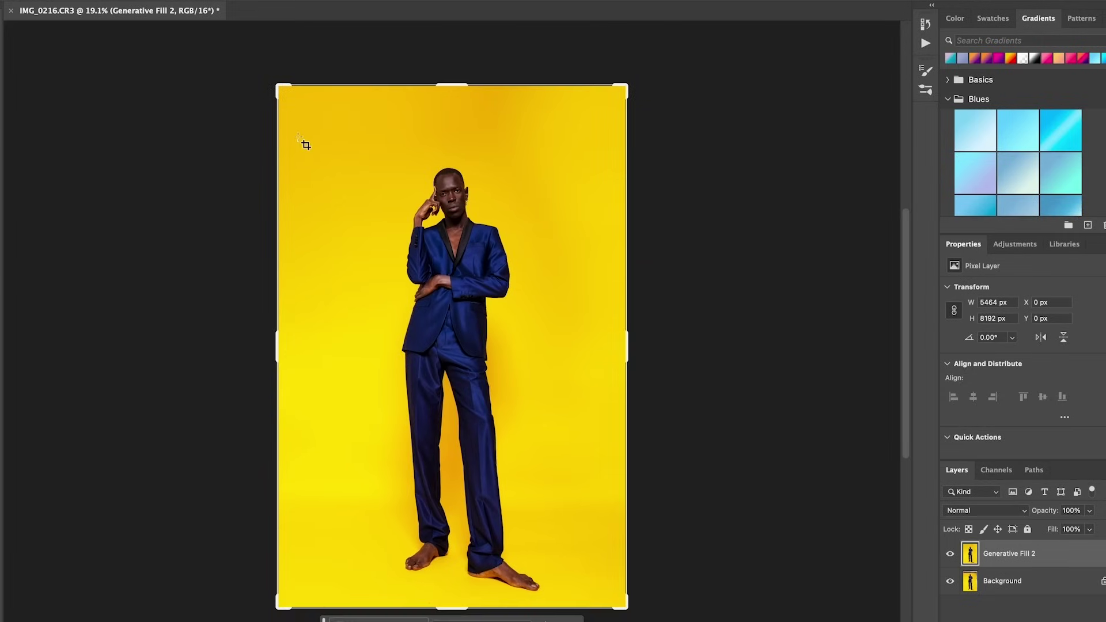
pyautogui.moveTo(271, 89); pyautogui.dragTo(247, 62)
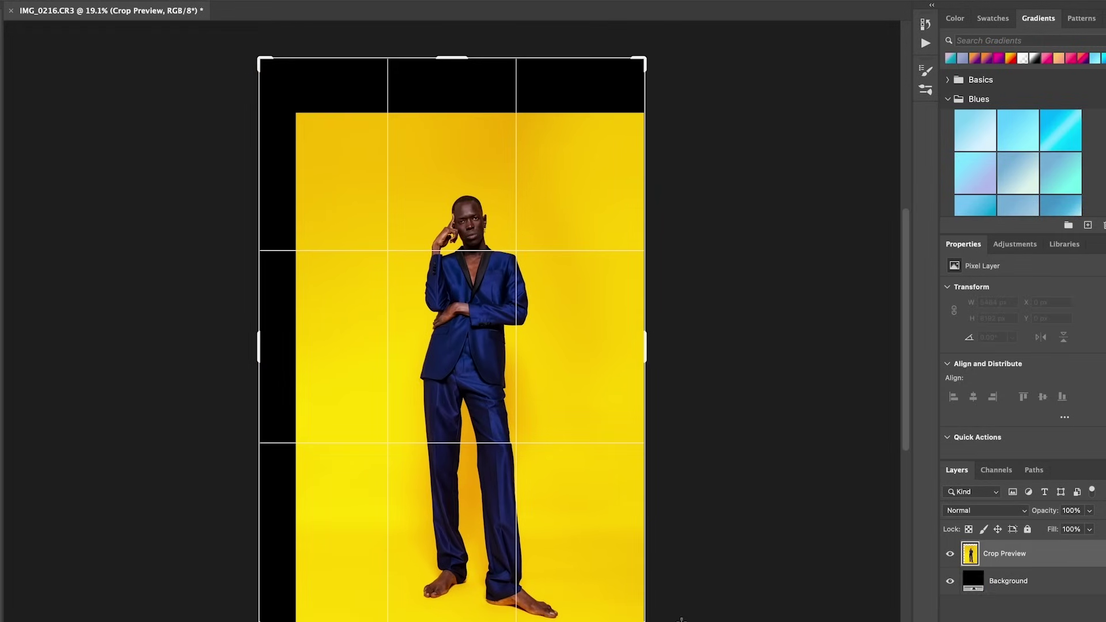
pyautogui.moveTo(646, 621); pyautogui.dragTo(664, 621)
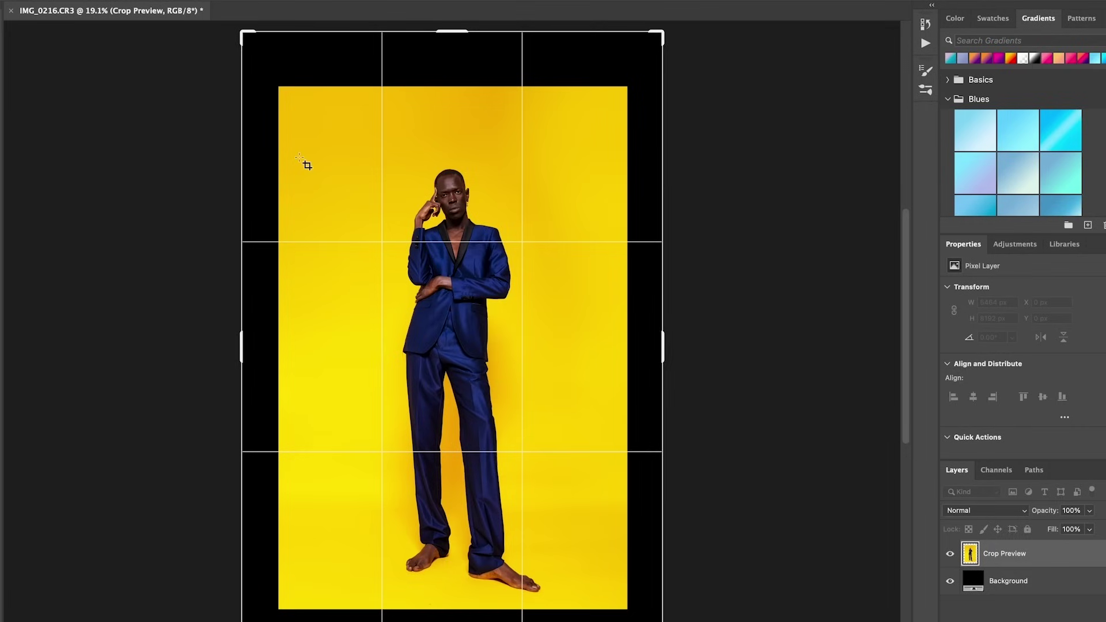
pyautogui.moveTo(242, 32); pyautogui.dragTo(234, 21)
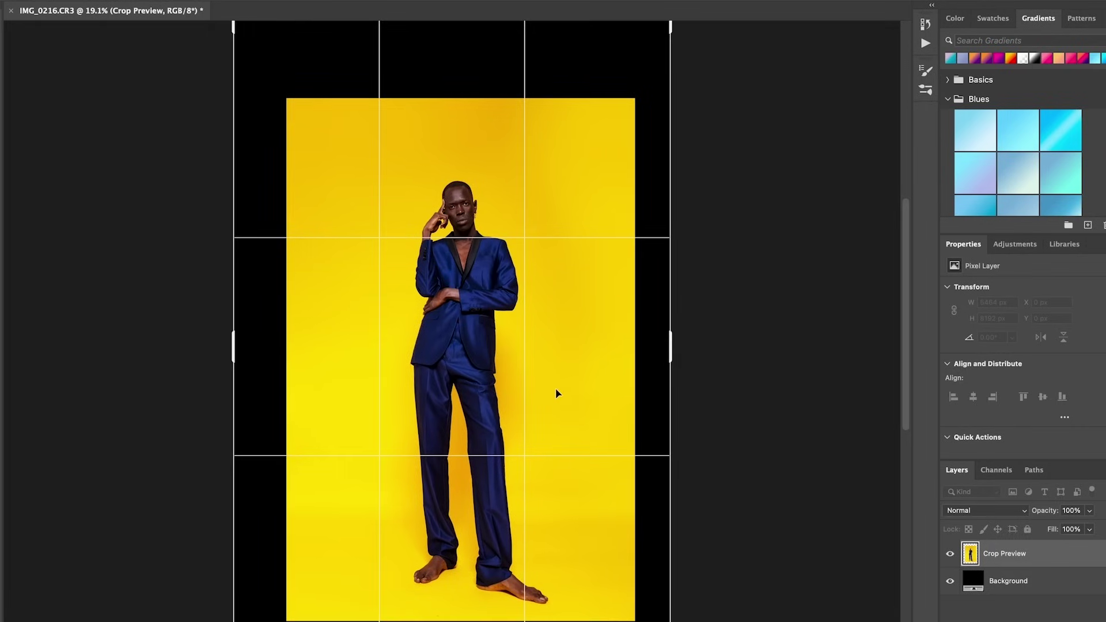
pyautogui.scroll(-3, 549, 402)
pyautogui.moveTo(671, 593); pyautogui.dragTo(678, 604)
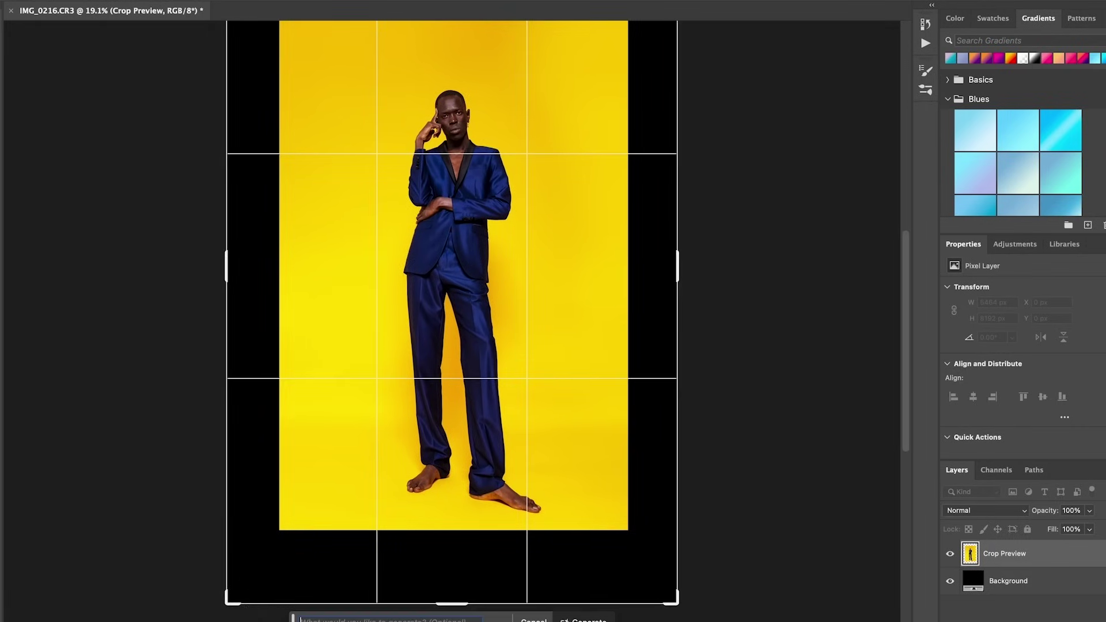
pyautogui.moveTo(230, 602); pyautogui.dragTo(219, 614)
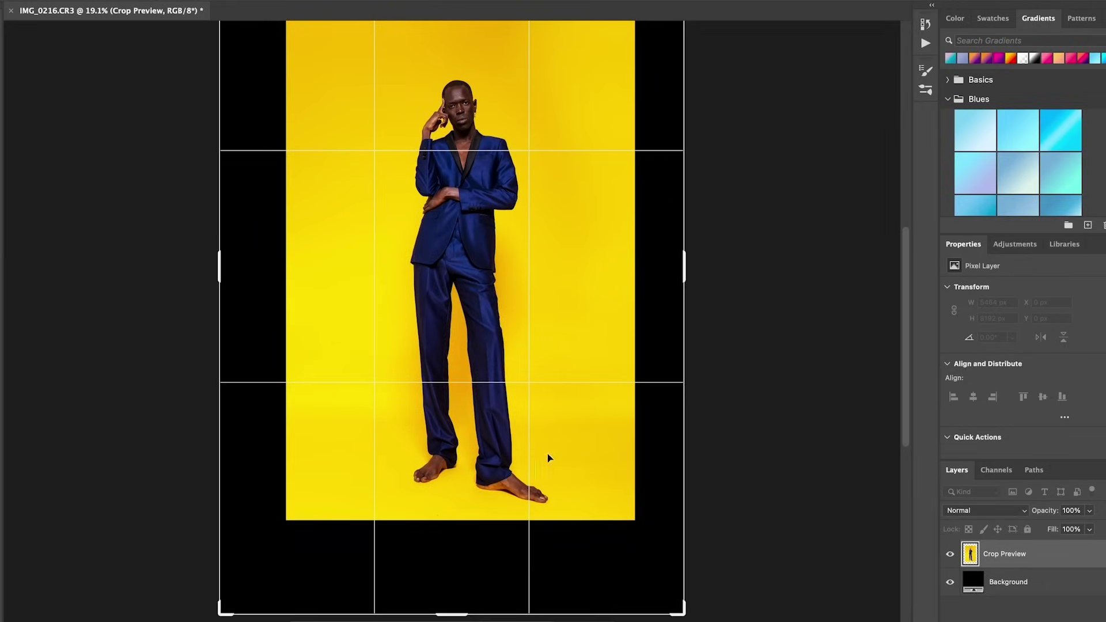
pyautogui.click(569, 563)
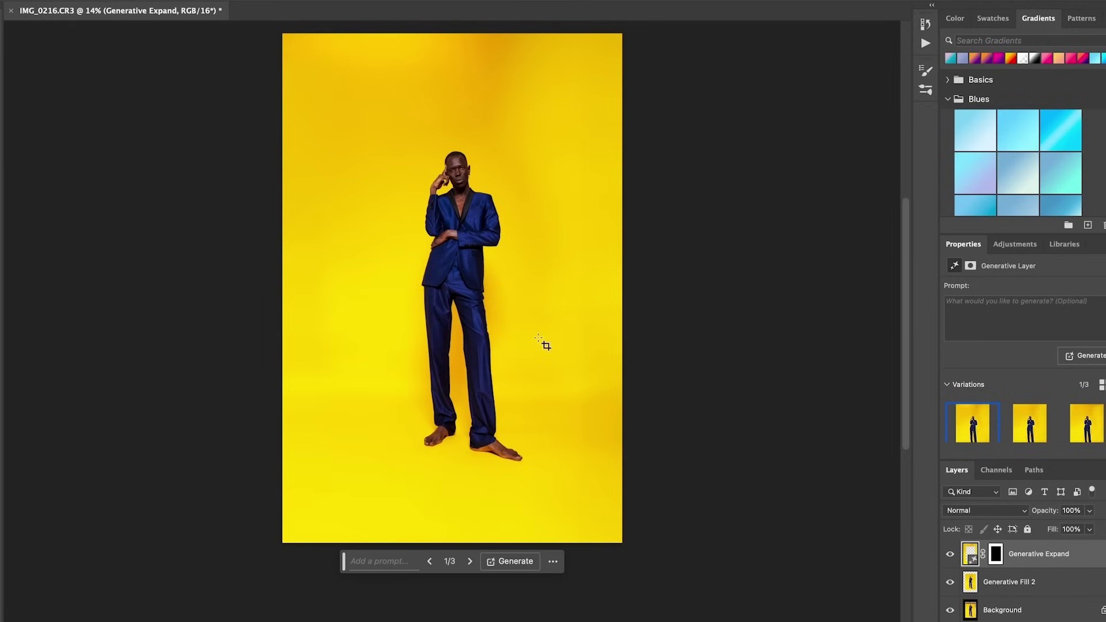
# Step: Merge the Generative Expand and Generative Fill 2 layers into one layer above the Background
pyautogui.scroll(2, 610, 316)
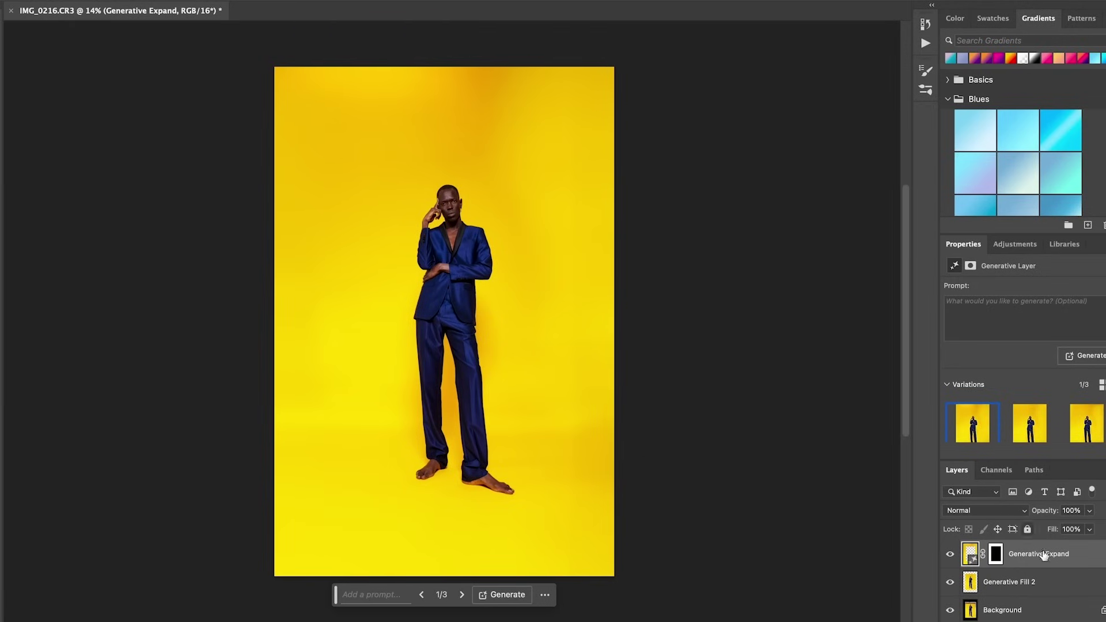
pyautogui.keyDown('shift'); pyautogui.click(1032, 582); pyautogui.keyUp('shift')
pyautogui.rightClick(1031, 582)
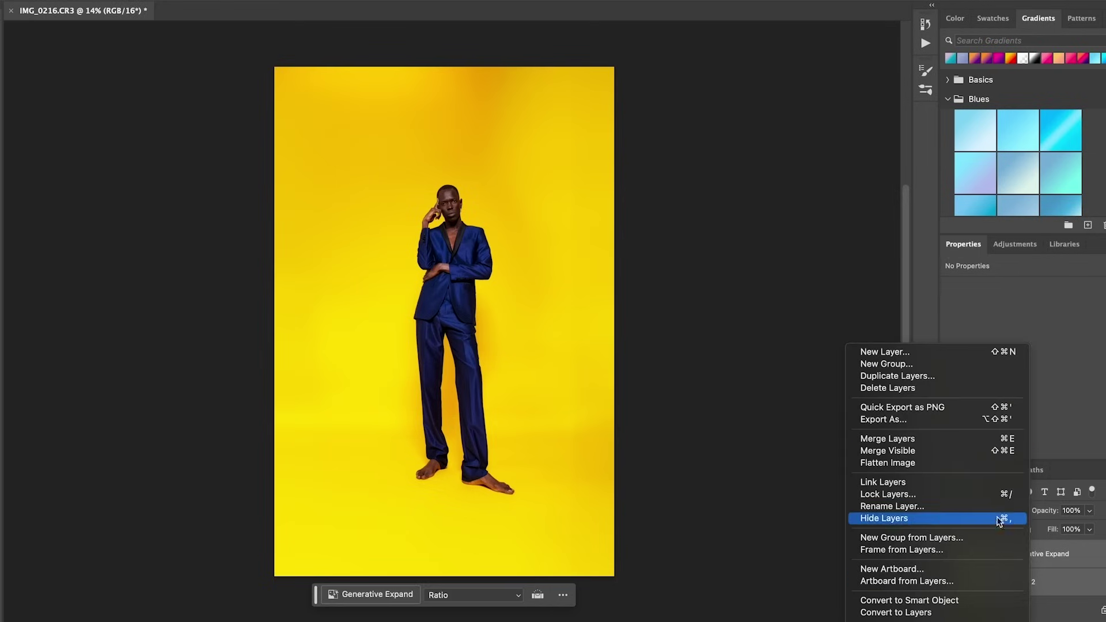
pyautogui.click(949, 439)
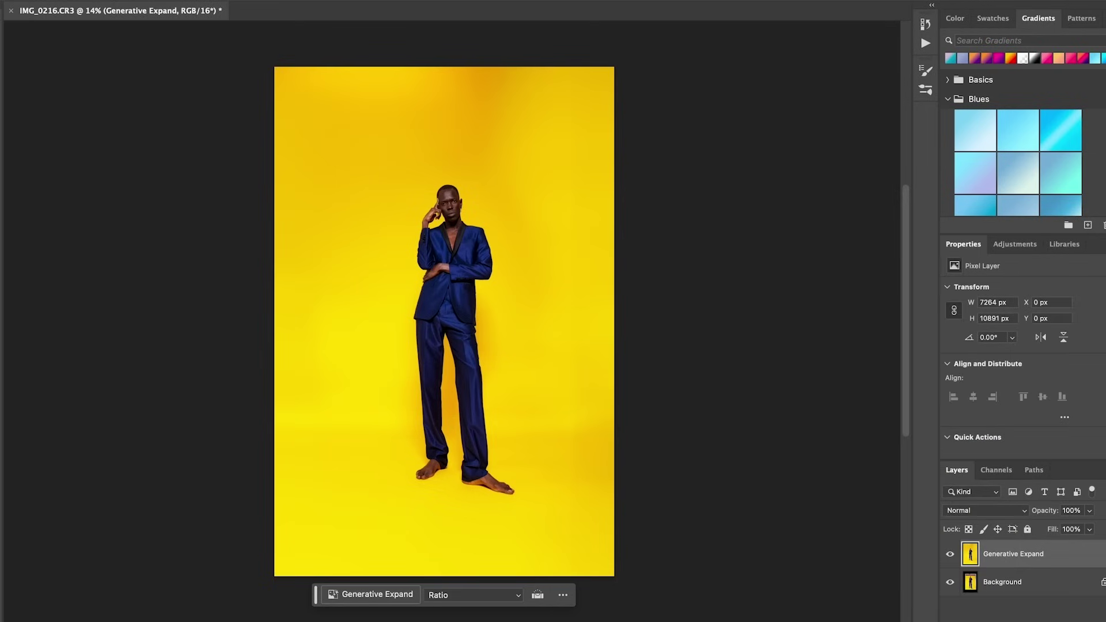
pyautogui.click(1049, 621)
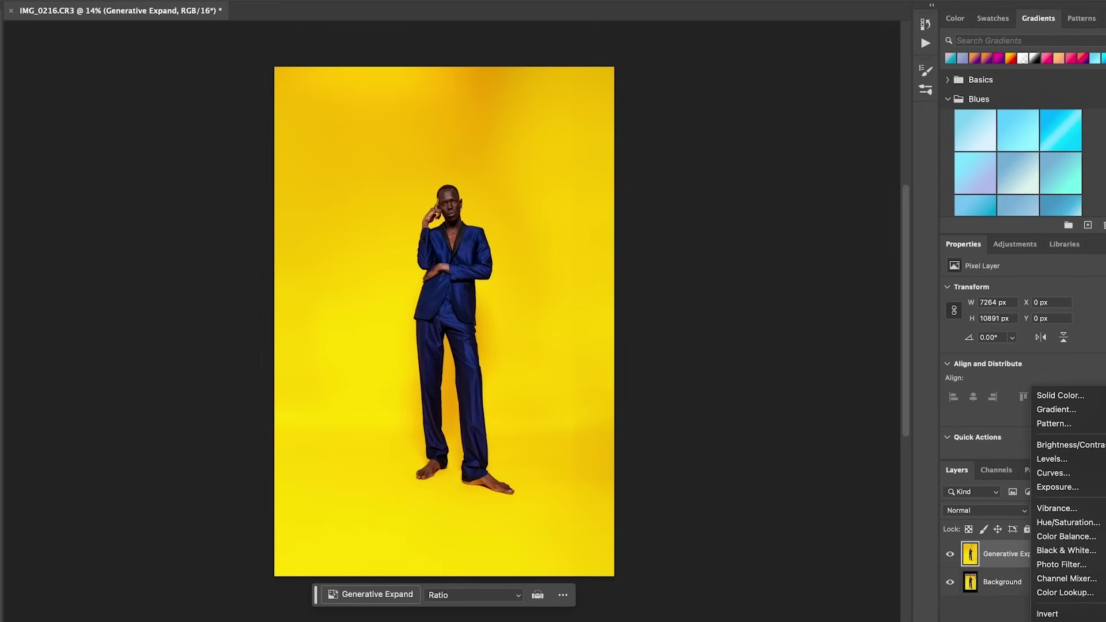
pyautogui.click(1058, 621)
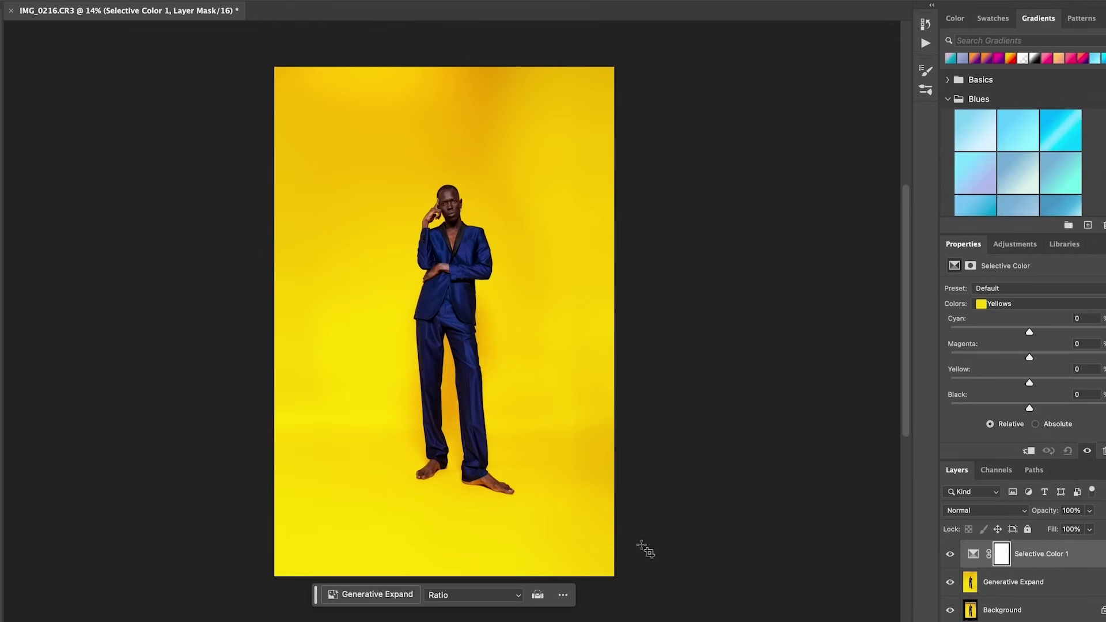
pyautogui.moveTo(1030, 332); pyautogui.dragTo(1032, 332)
pyautogui.click(1068, 553)
pyautogui.press('Delete')
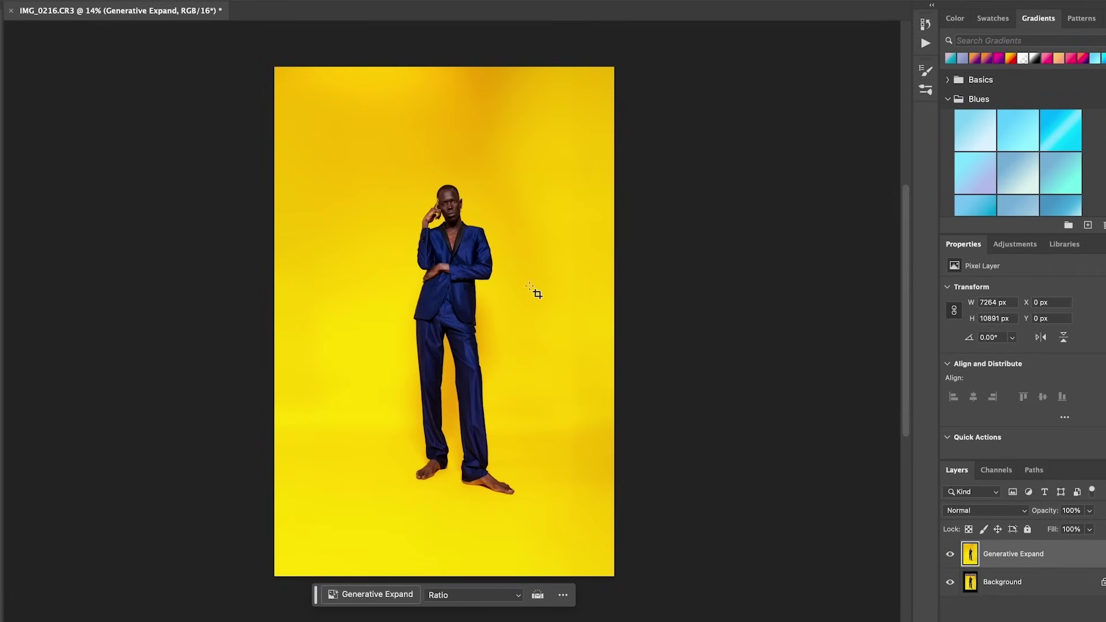
# Step: Select the man and add a masked Selective Color adjustment with Reds at Cyan +16, Magenta -3, Yellow +13 and Black +27
pyautogui.scroll(1, 556, 330)
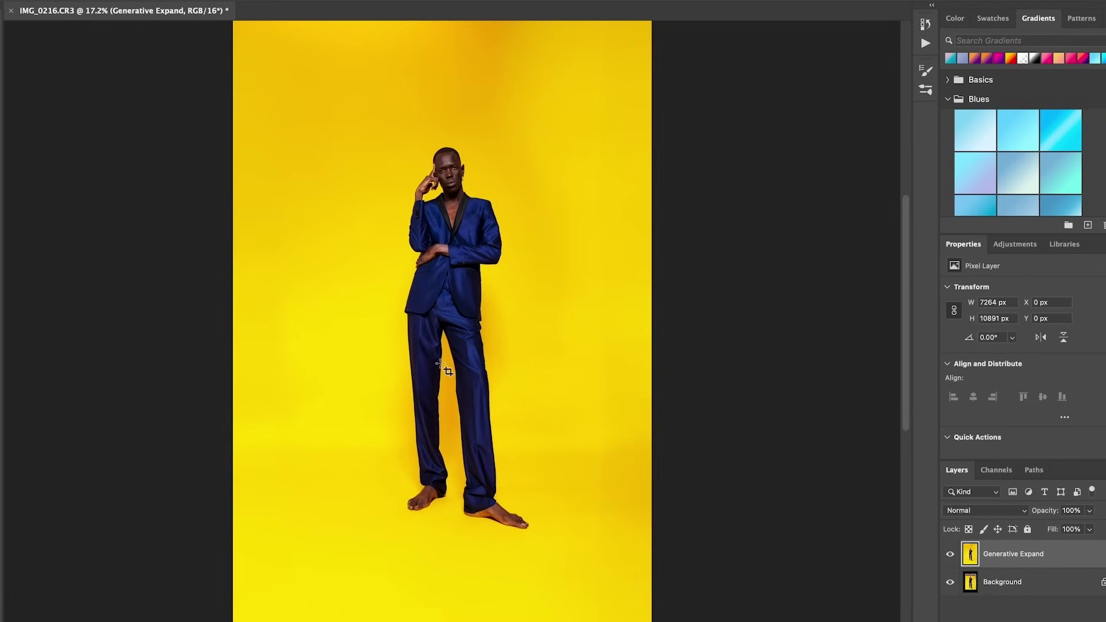
pyautogui.scroll(5, 444, 369)
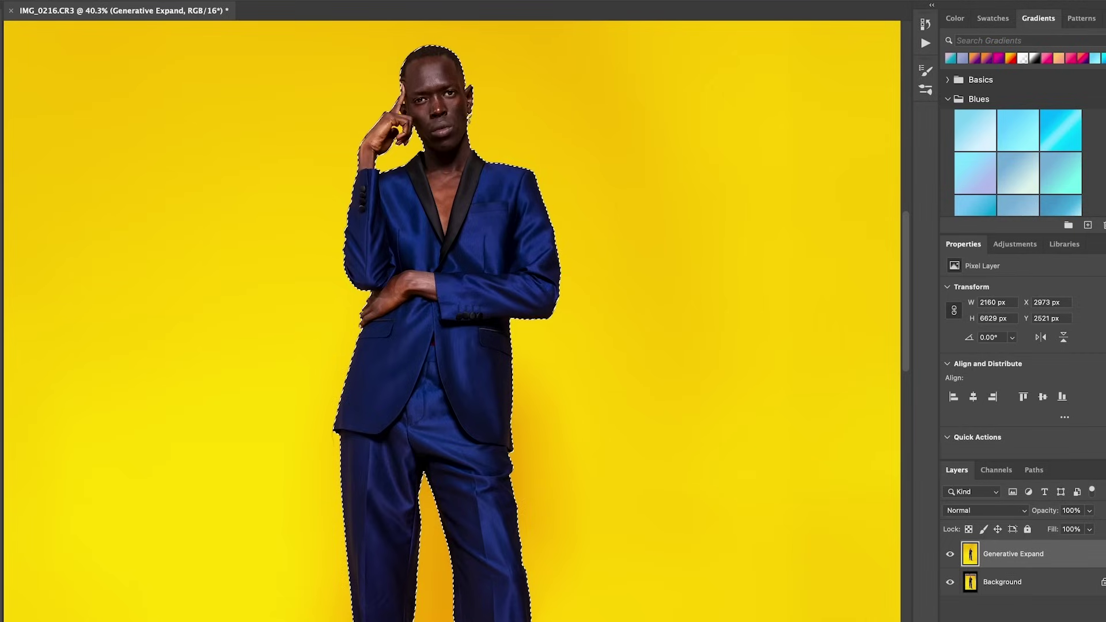
pyautogui.click(1029, 492)
pyautogui.click(1061, 612)
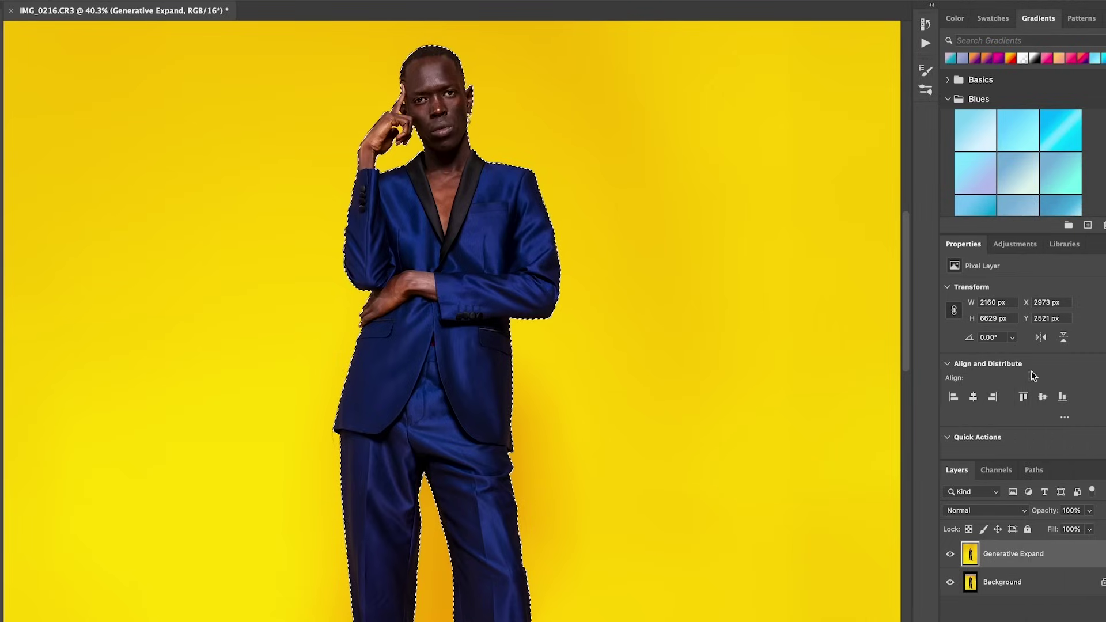
pyautogui.click(1030, 304)
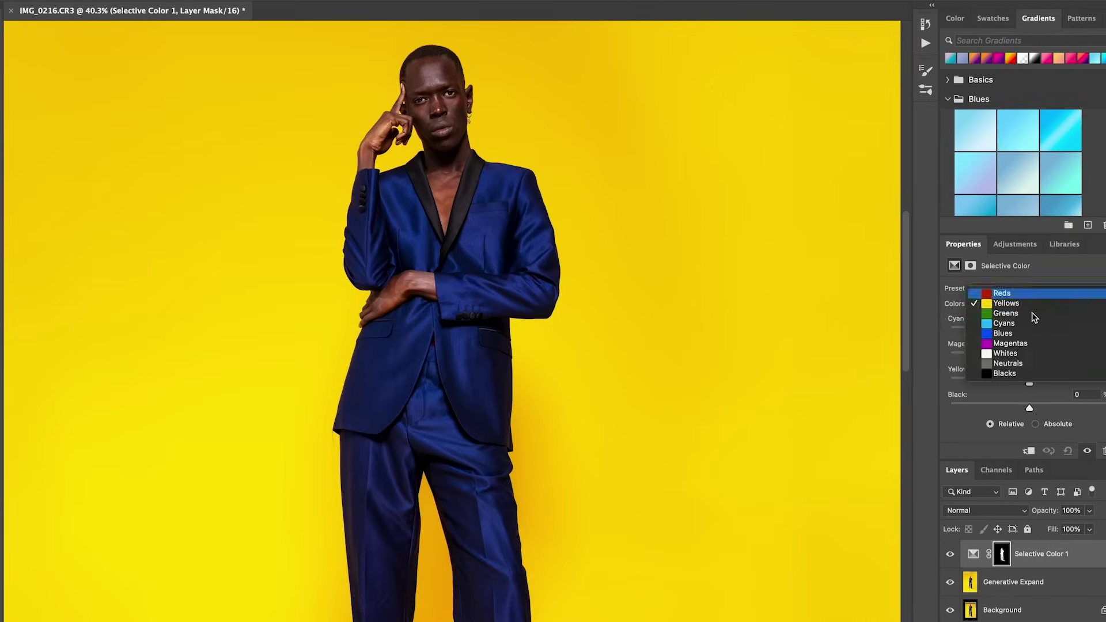
pyautogui.click(1031, 293)
pyautogui.moveTo(1027, 334); pyautogui.dragTo(1051, 408)
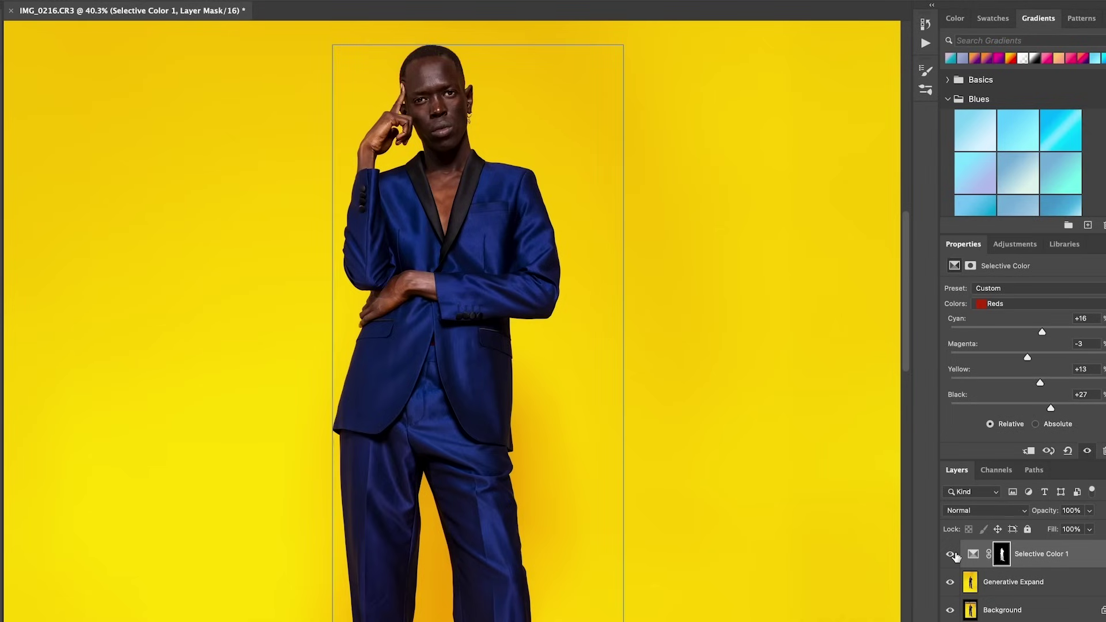
pyautogui.click(1032, 621)
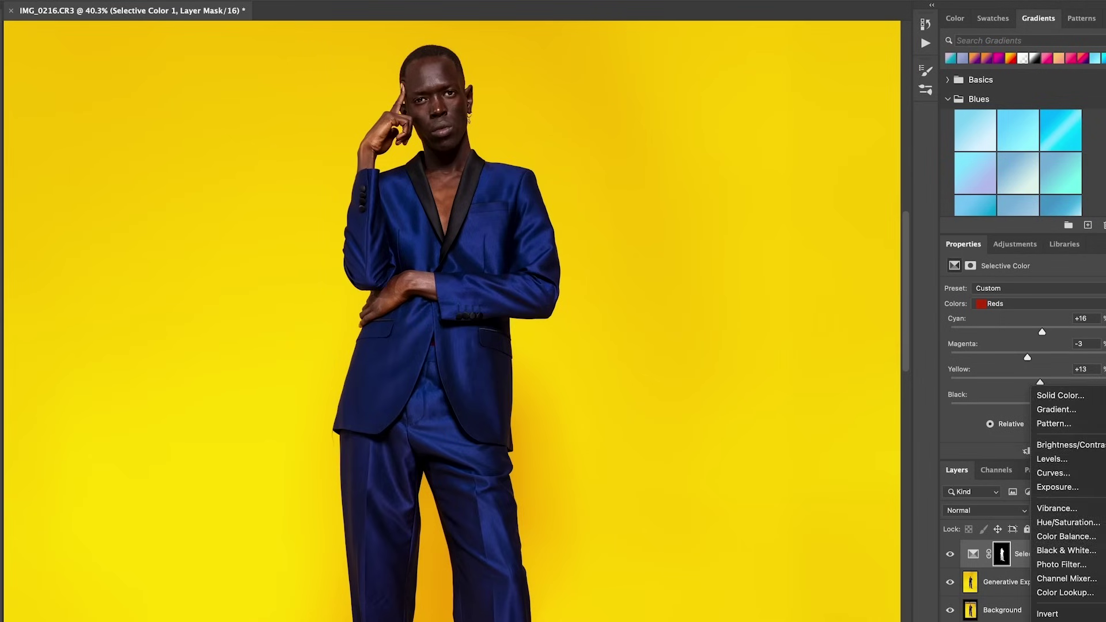
pyautogui.click(1050, 621)
pyautogui.click(1010, 310)
pyautogui.click(1007, 315)
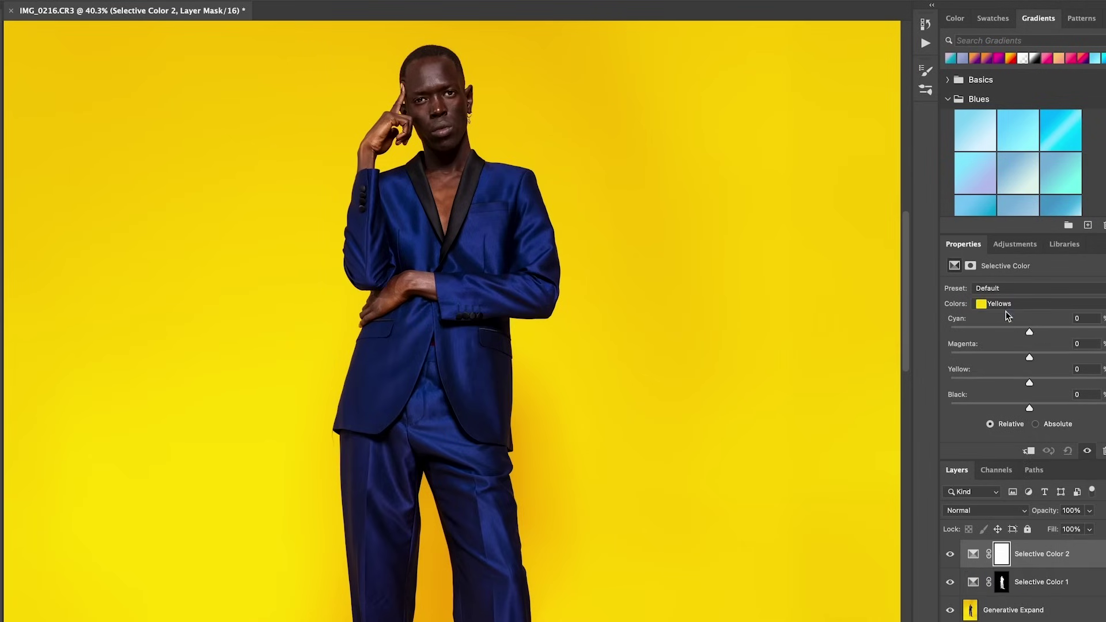
pyautogui.moveTo(1032, 331); pyautogui.dragTo(1025, 335)
pyautogui.moveTo(1042, 335); pyautogui.dragTo(1053, 335)
pyautogui.click(951, 555)
pyautogui.click(951, 555)
pyautogui.click(951, 556)
pyautogui.click(950, 556)
pyautogui.click(950, 556)
pyautogui.click(1058, 558)
pyautogui.press('Delete')
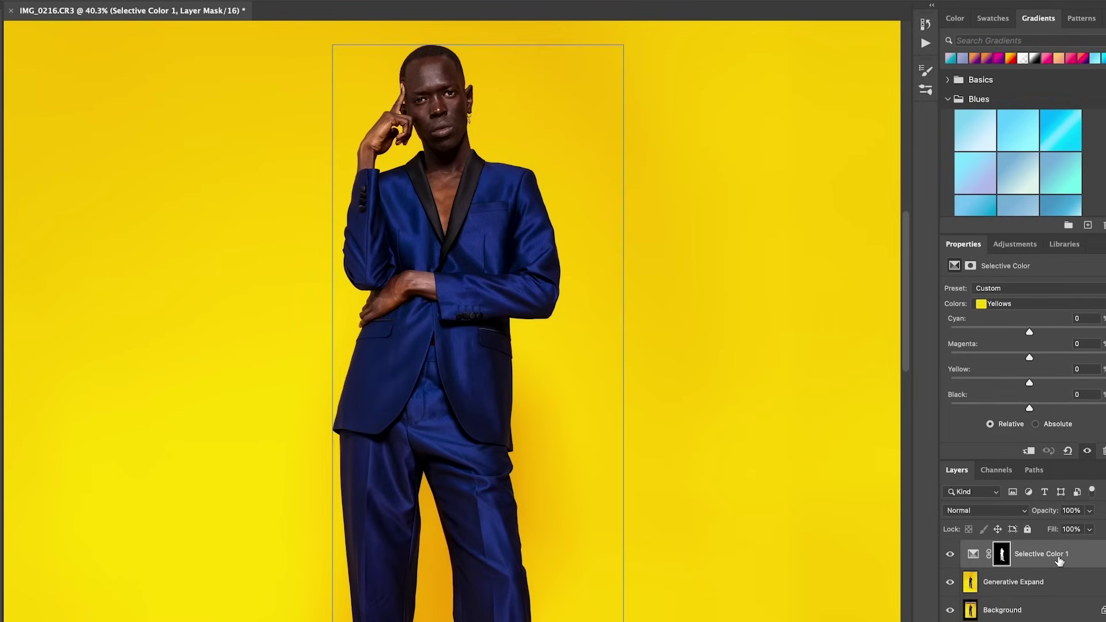
# Step: Load the Selective Color 1 mask as a selection and add a second masked Selective Color adjustment at the top of the layer stack
pyautogui.click(96, 615)
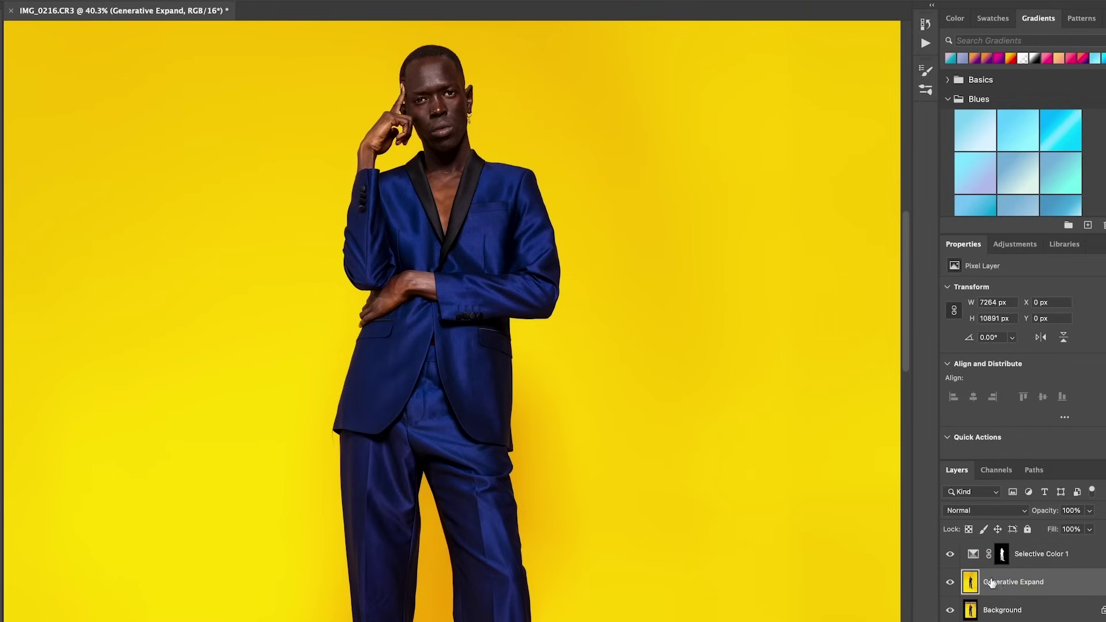
pyautogui.hotkey('alt', ']')
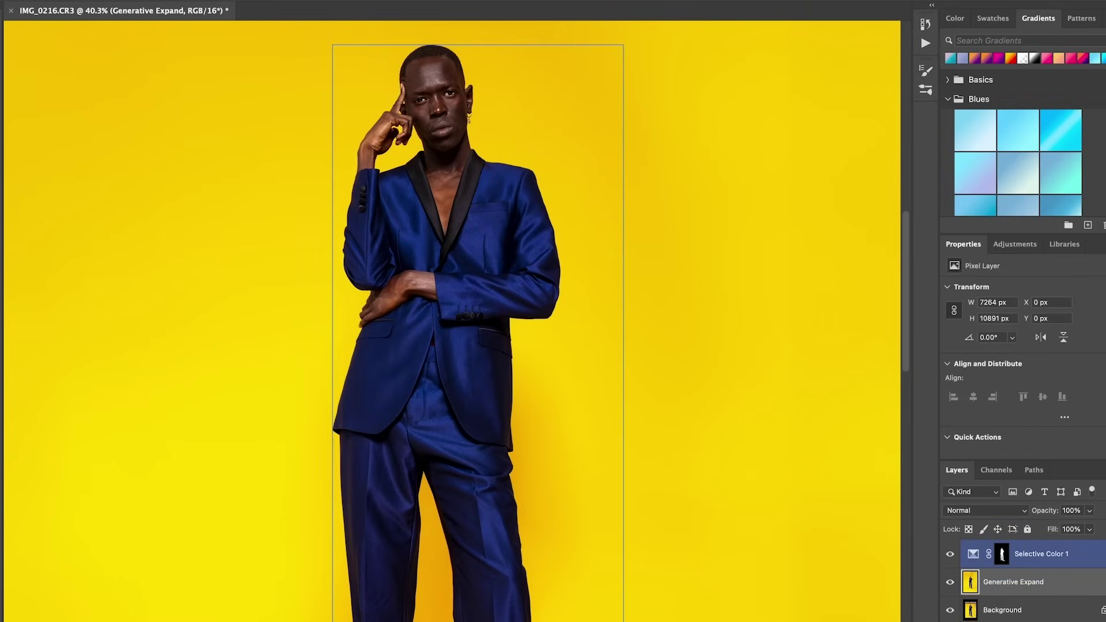
pyautogui.keyDown('super'); pyautogui.click(1003, 554); pyautogui.keyUp('super')
pyautogui.hotkey('alt', '[')
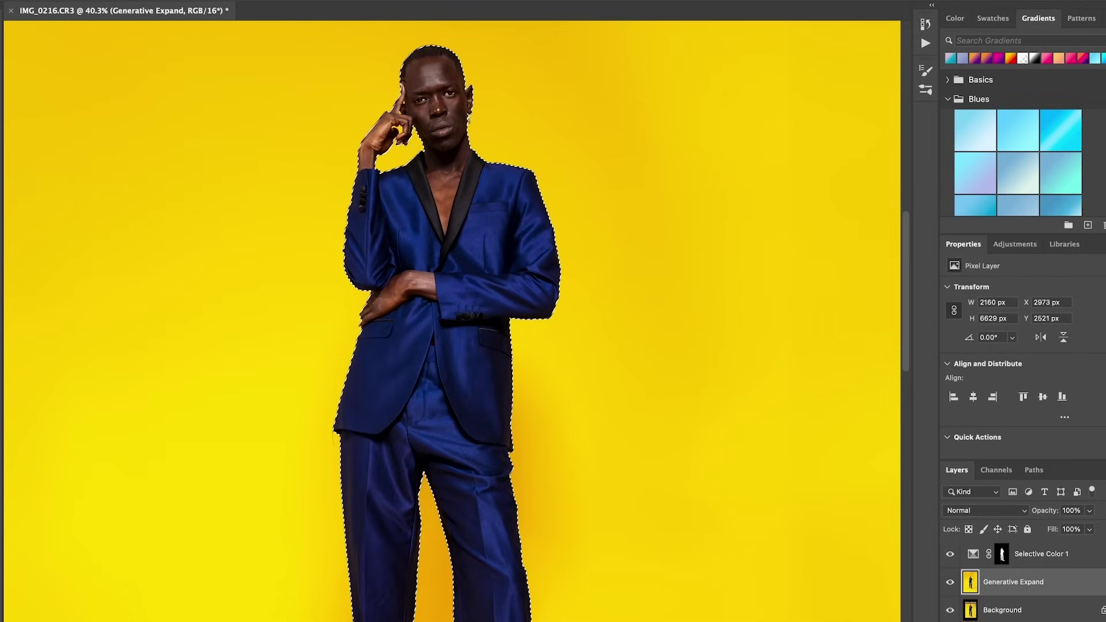
pyautogui.click(1030, 620)
pyautogui.click(1055, 621)
pyautogui.moveTo(1031, 583); pyautogui.dragTo(1033, 542)
# Step: Set the Yellows of the second Selective Color adjustment to Cyan +13, Magenta +7 and Black +19
pyautogui.moveTo(1030, 334); pyautogui.dragTo(1038, 360)
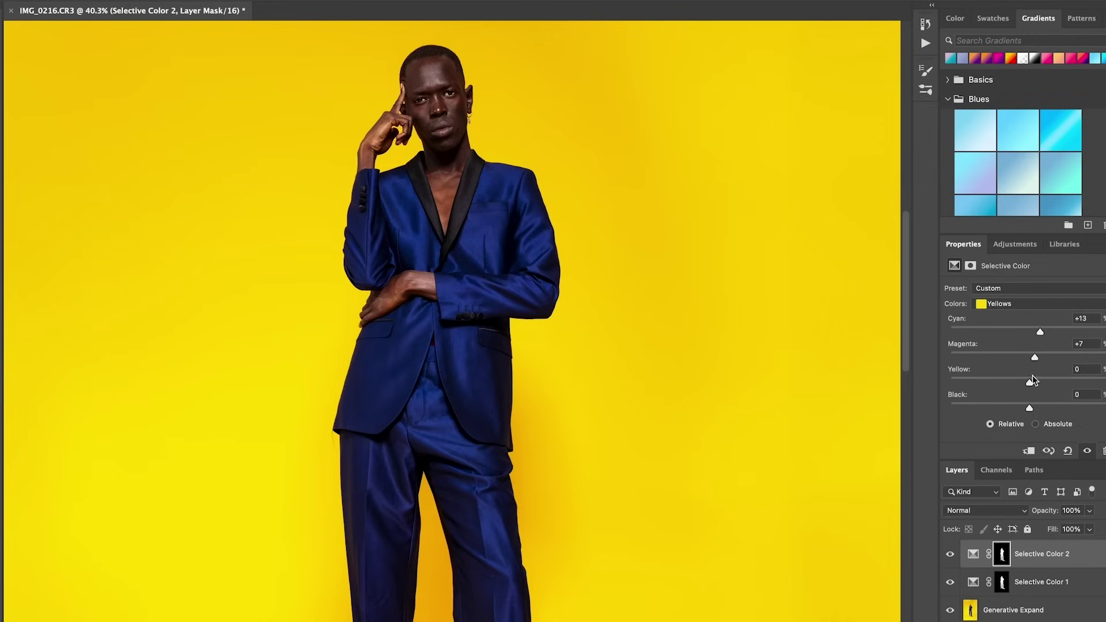
pyautogui.moveTo(1030, 407); pyautogui.dragTo(1051, 408)
pyautogui.hotkey('ctrl', '0')
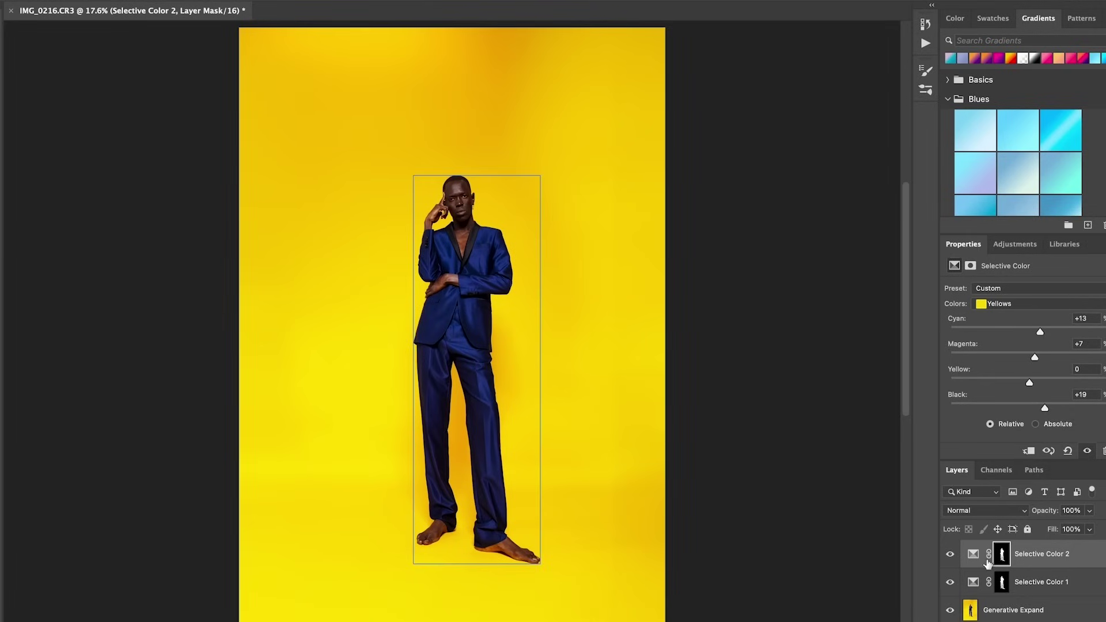
# Step: Group the two Selective Color layers and rename the group as Skin
pyautogui.keyDown('shift'); pyautogui.click(1032, 583); pyautogui.keyUp('shift')
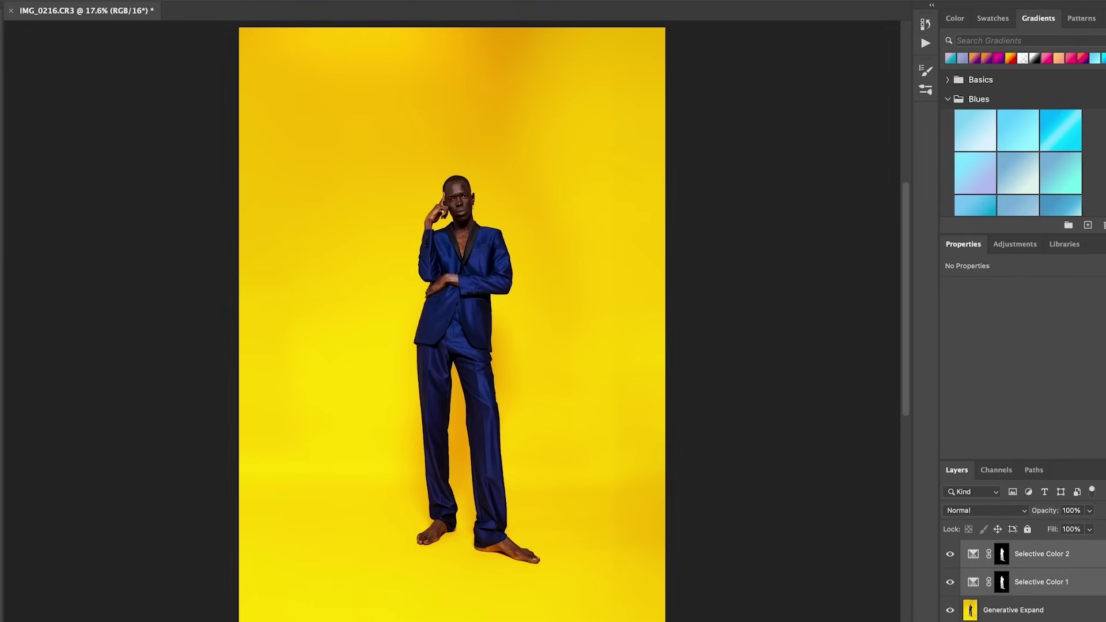
pyautogui.hotkey('ctrl', 'g')
pyautogui.doubleClick(1019, 548)
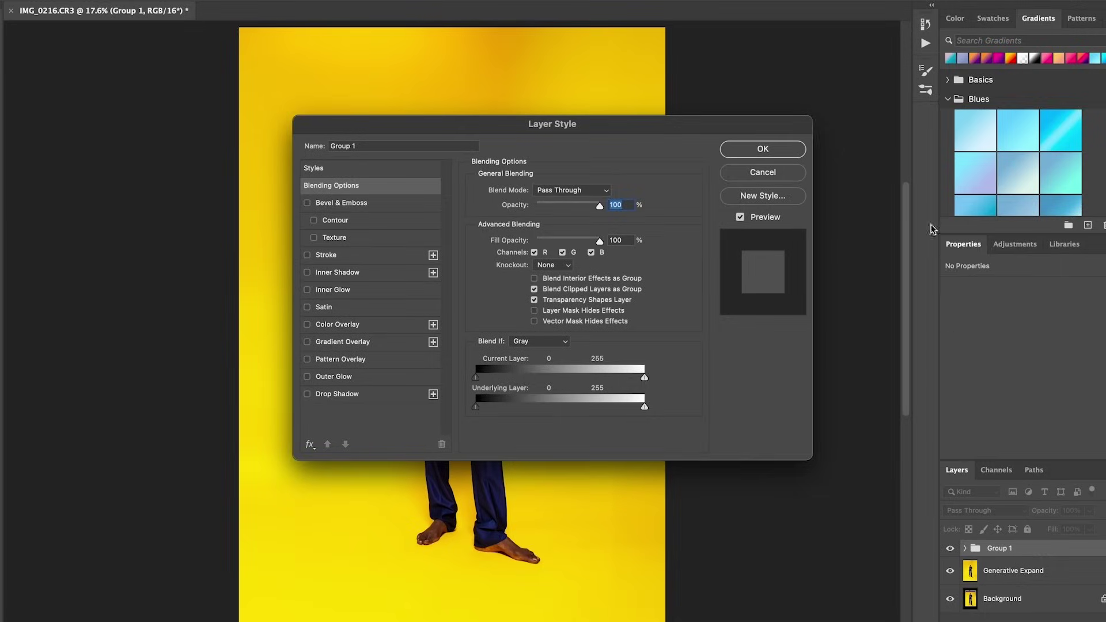
pyautogui.click(802, 149)
pyautogui.doubleClick(1004, 548)
pyautogui.write('Sk')
pyautogui.press('Return')
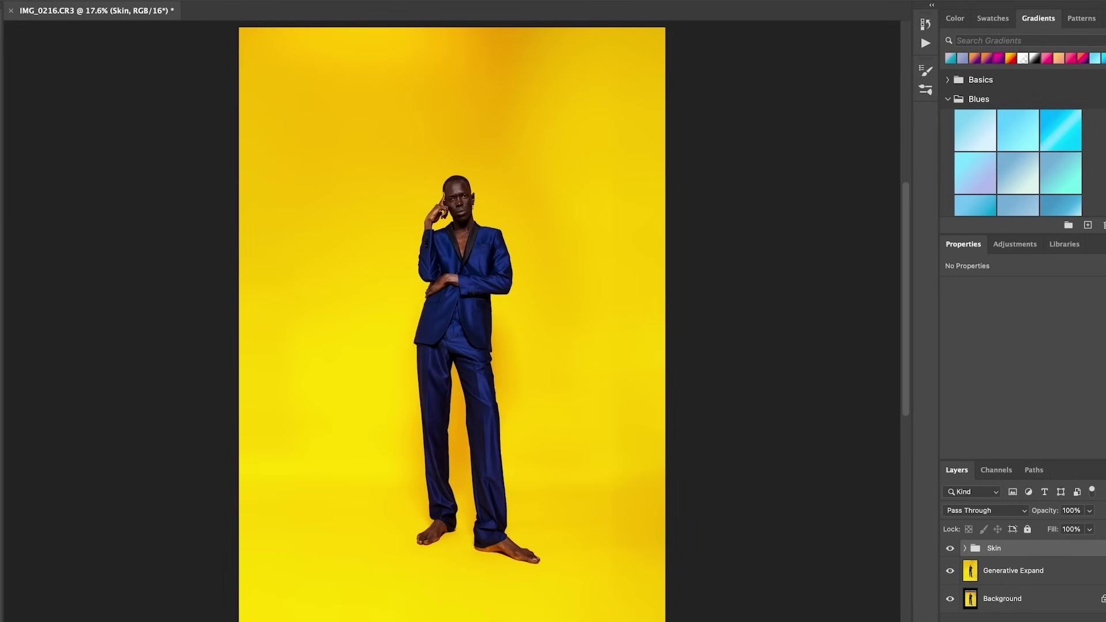
pyautogui.click(1039, 621)
pyautogui.click(1062, 526)
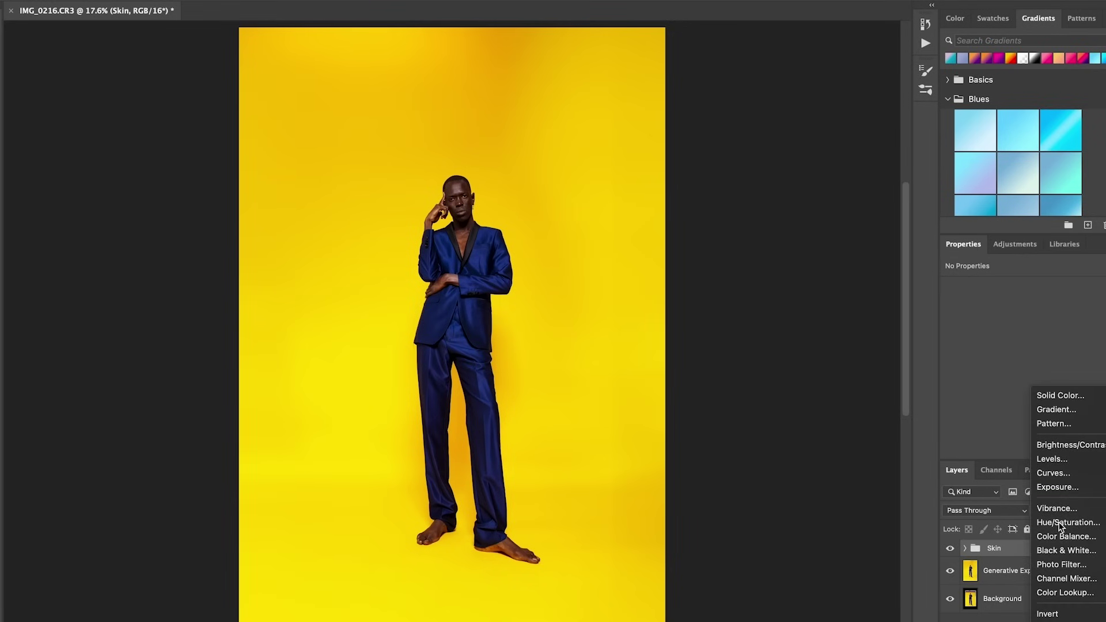
pyautogui.click(1059, 526)
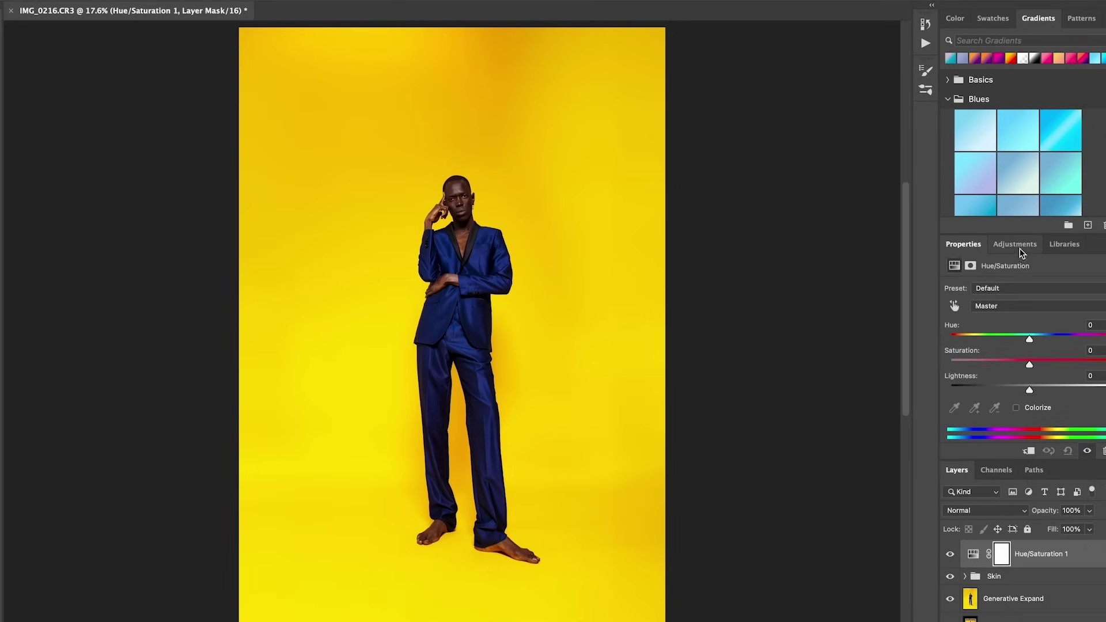
pyautogui.moveTo(1030, 343); pyautogui.dragTo(951, 343)
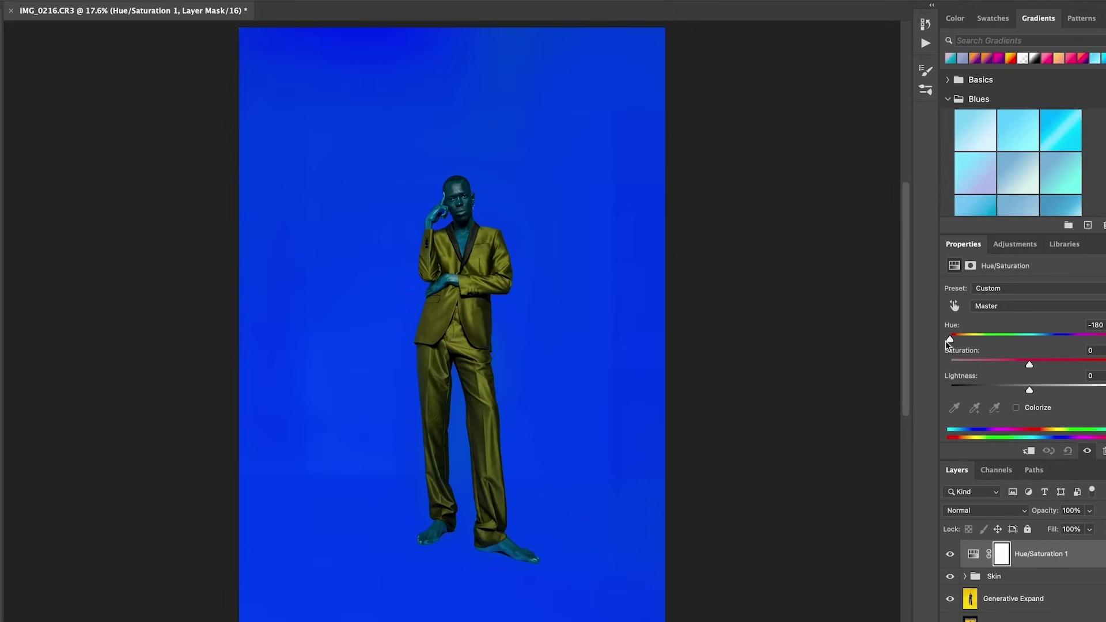
pyautogui.moveTo(952, 341); pyautogui.dragTo(1105, 340)
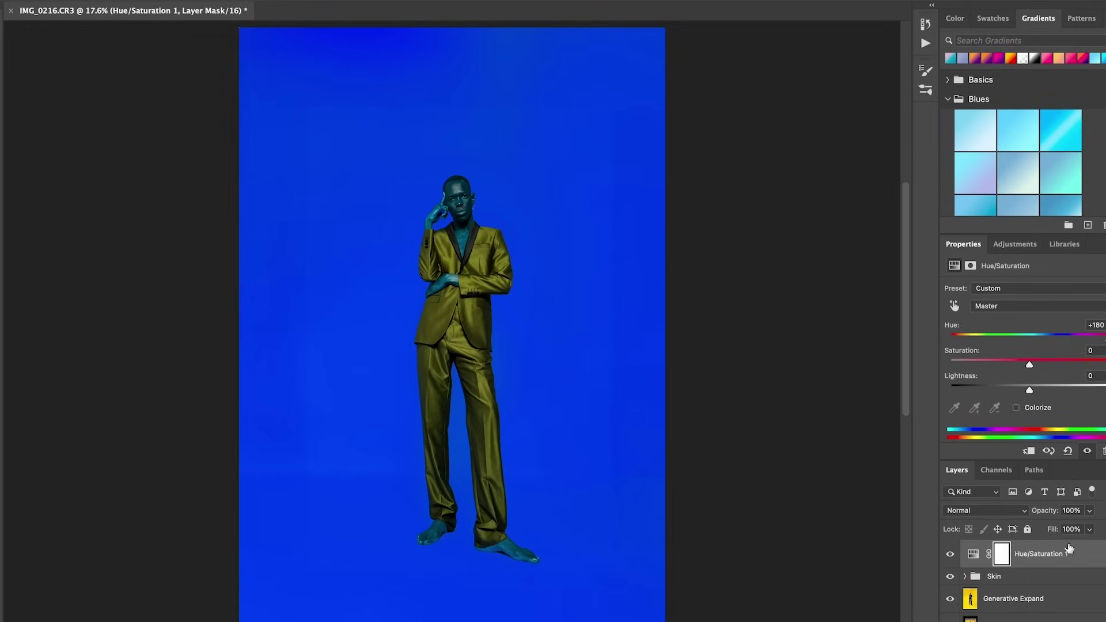
pyautogui.press('Delete')
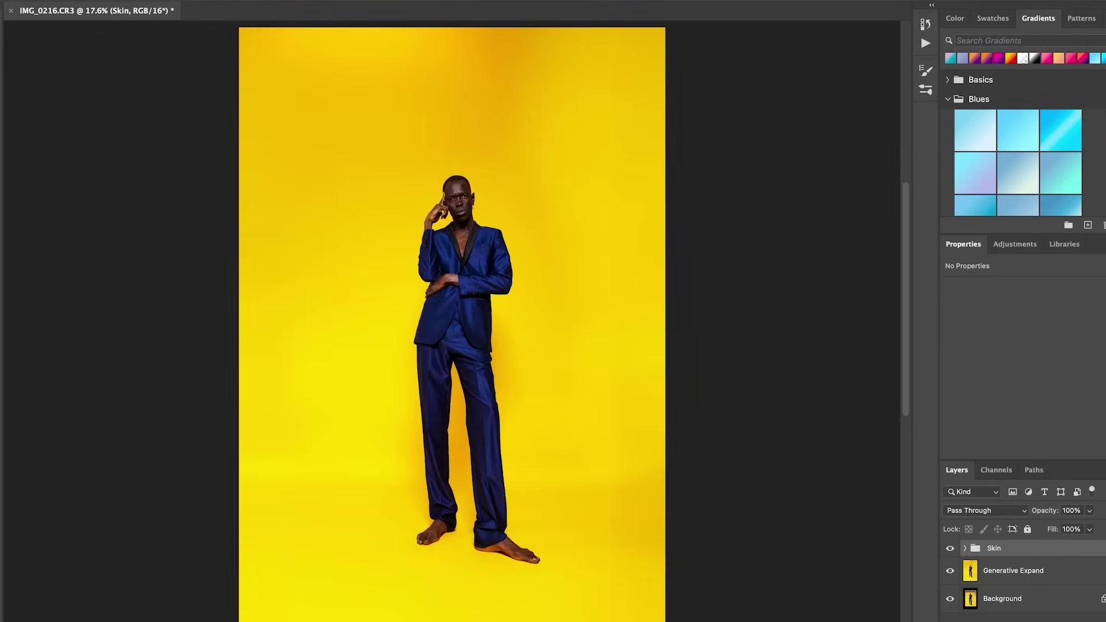
# Step: Add a Hue/Saturation adjustment layer above the Skin group
pyautogui.click(1014, 573)
pyautogui.click(542, 385)
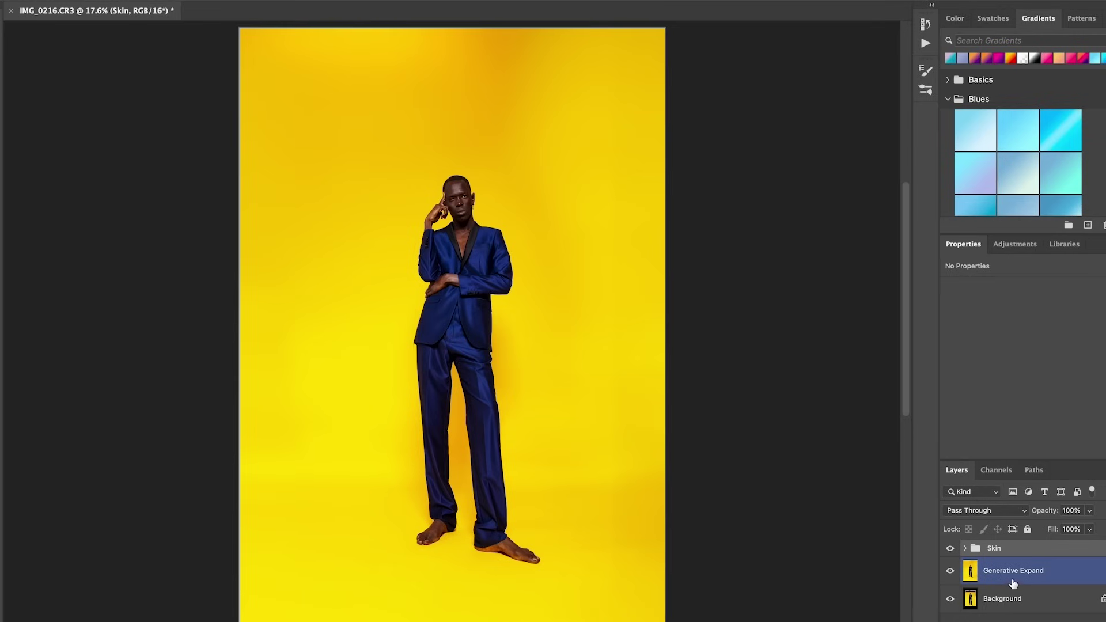
pyautogui.click(1033, 621)
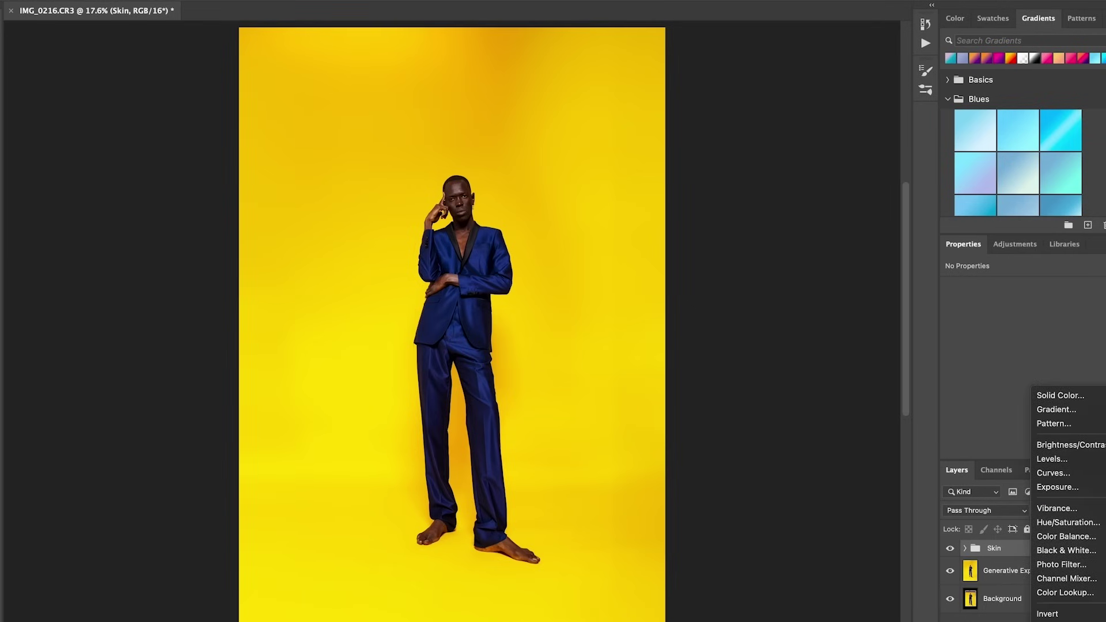
pyautogui.click(1059, 523)
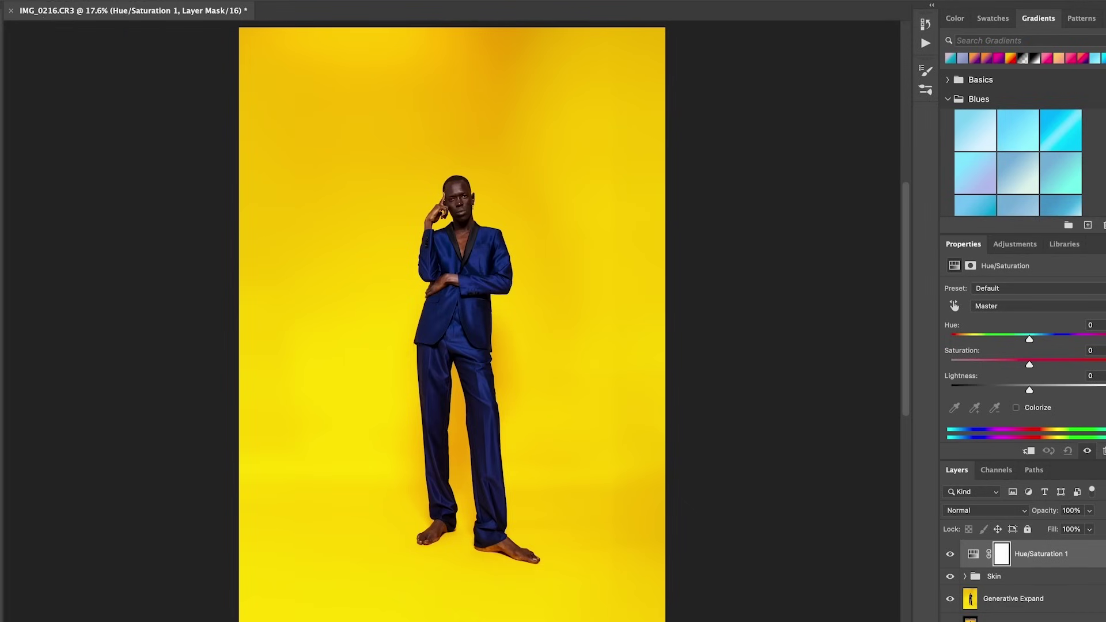
# Step: Paint the man's face out of the Hue/Saturation layer mask with a soft brush at 0% hardness
pyautogui.click(7, 1)
pyautogui.moveTo(75, 31); pyautogui.dragTo(65, 32)
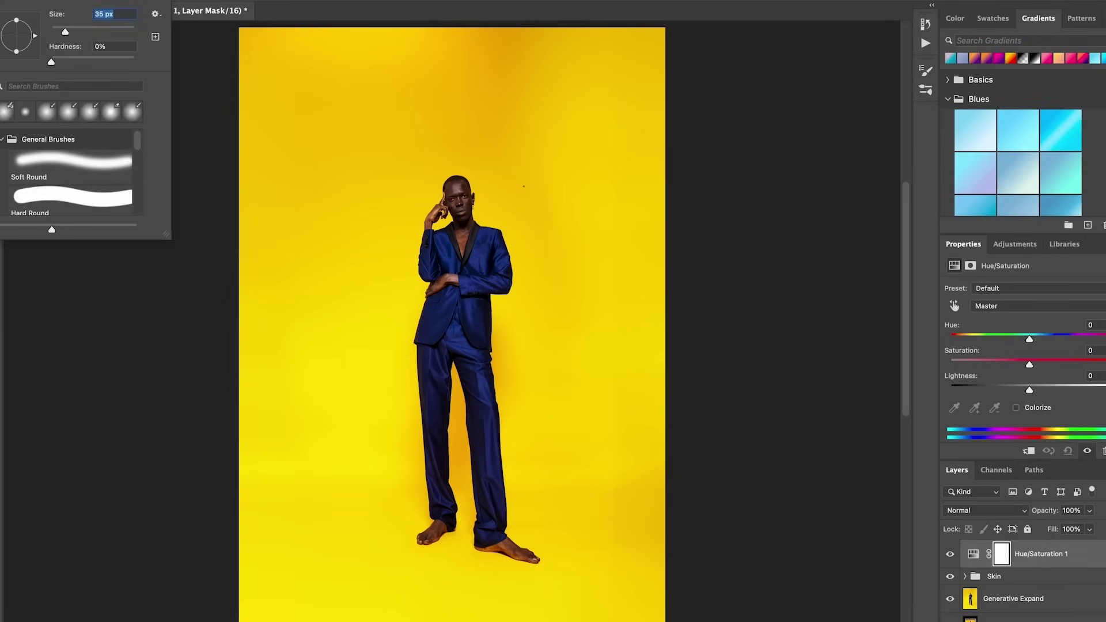
pyautogui.scroll(5, 524, 186)
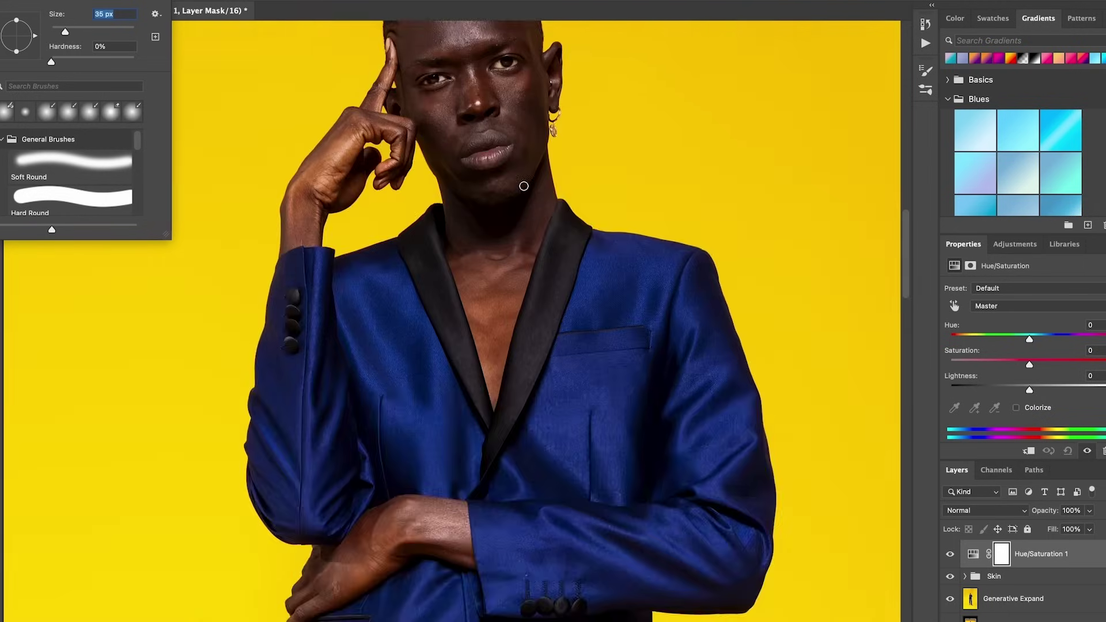
pyautogui.scroll(5, 524, 186)
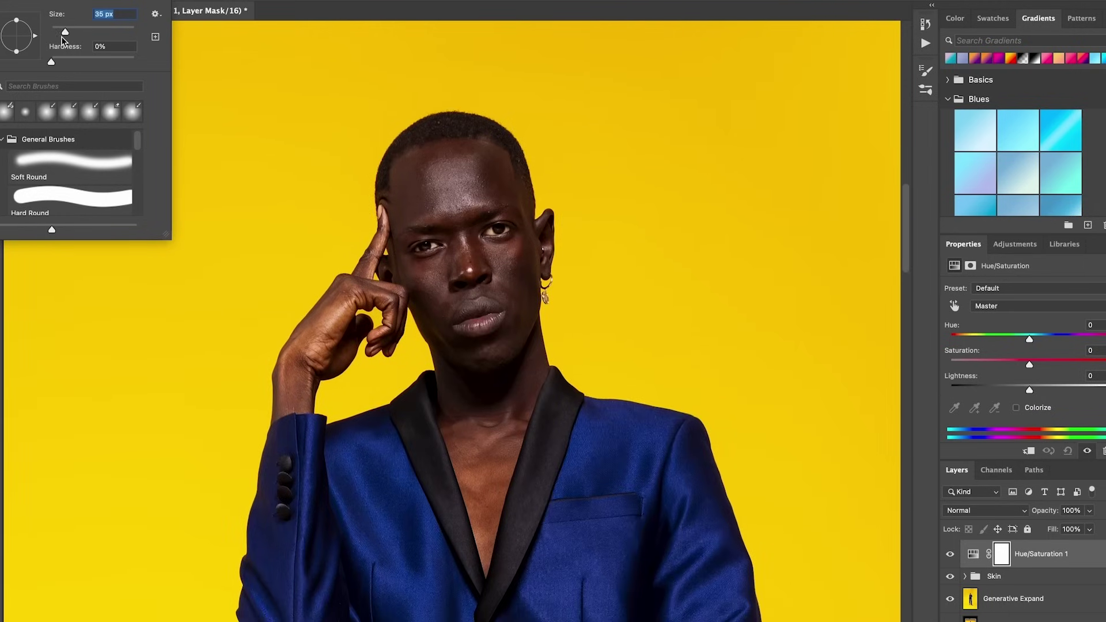
pyautogui.scroll(-2, 468, 213)
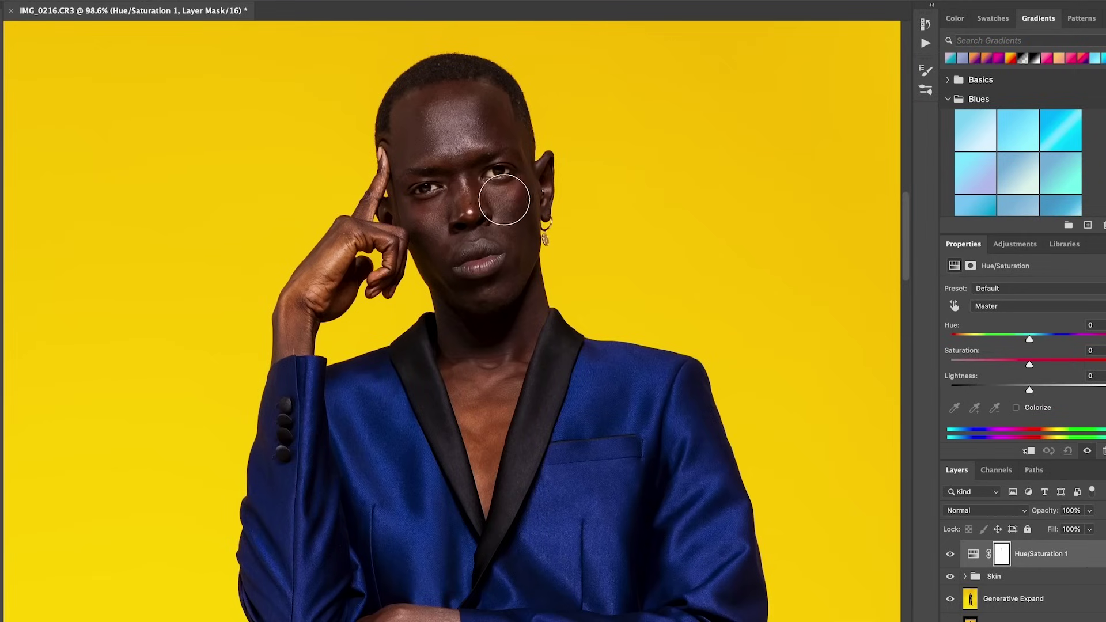
pyautogui.moveTo(473, 84)
pyautogui.mouseDown()
pyautogui.moveTo(428, 94)
pyautogui.moveTo(407, 157)
pyautogui.moveTo(414, 189)
pyautogui.mouseUp()
# Step: Paint the exposed skin of the chest and hands out of the Hue/Saturation mask with a smaller brush
pyautogui.click(12, 1)
pyautogui.moveTo(88, 35); pyautogui.dragTo(79, 35)
pyautogui.press('Return')
pyautogui.scroll(-5, 483, 397)
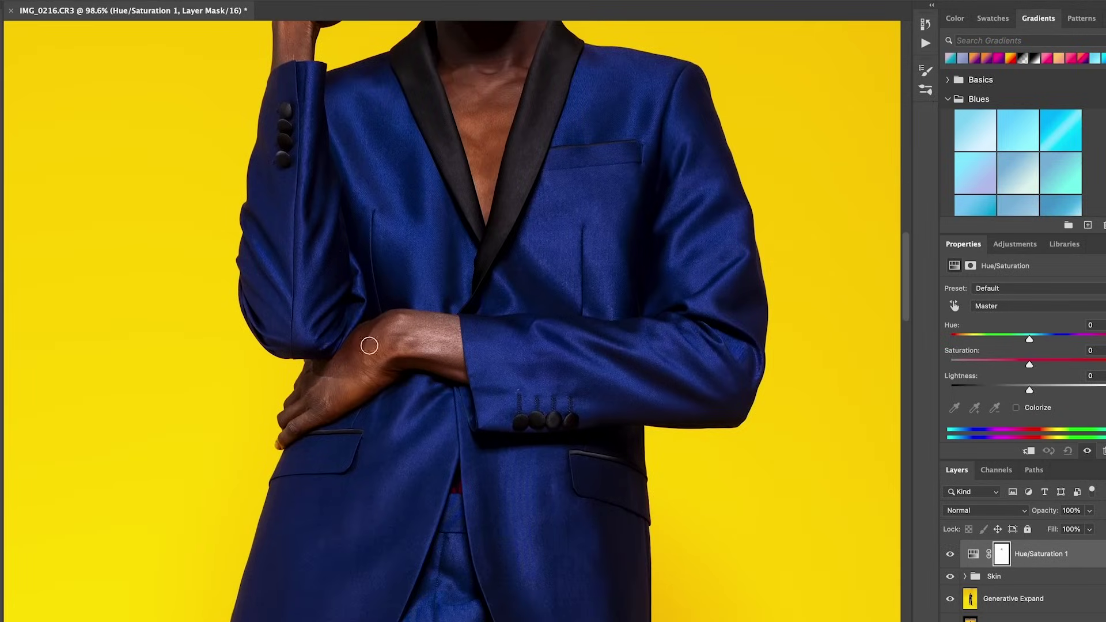
pyautogui.scroll(-10, 438, 354)
# Step: Set the Hue to -22 and mask the tinted skin on the chest and raised wrist out of the adjustment
pyautogui.hotkey('ctrl', '0')
pyautogui.moveTo(1030, 339); pyautogui.dragTo(1013, 340)
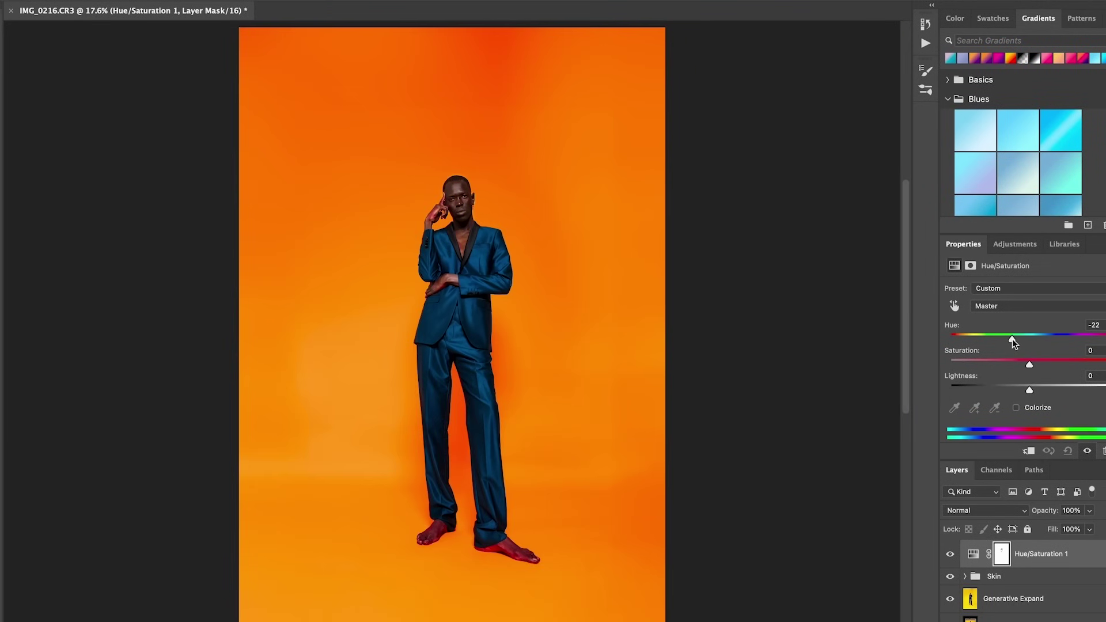
pyautogui.scroll(10, 388, 303)
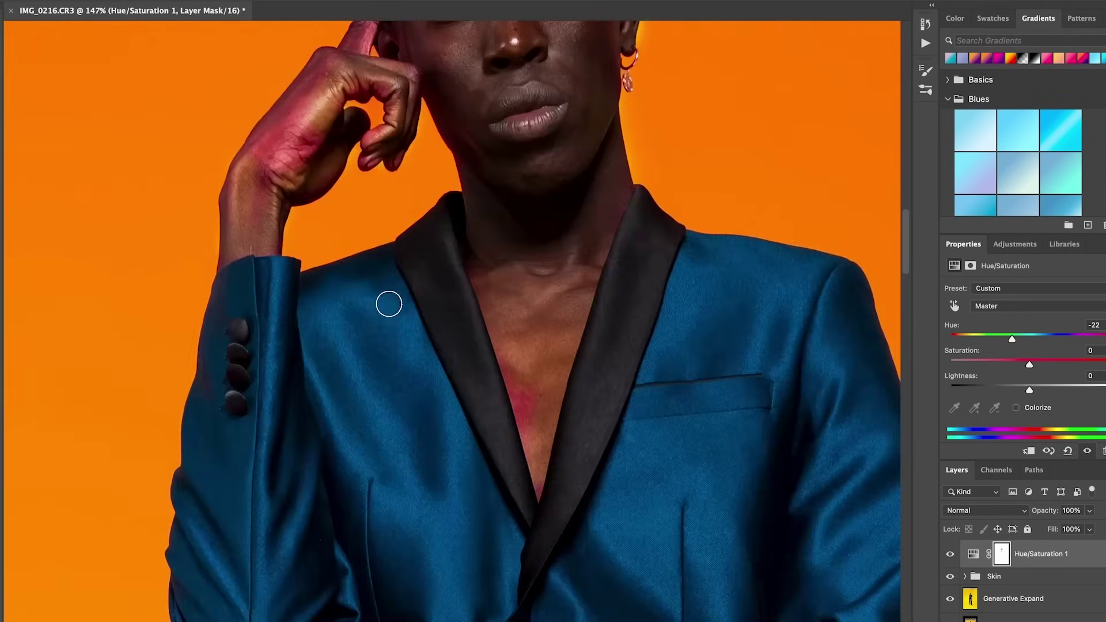
pyautogui.moveTo(520, 384); pyautogui.dragTo(524, 416)
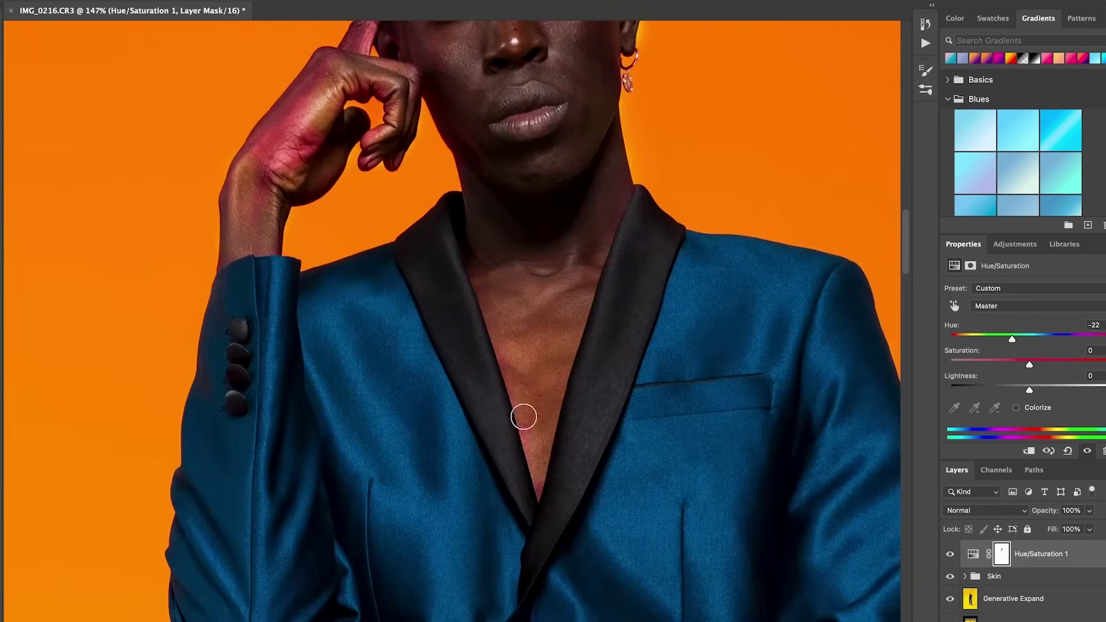
pyautogui.scroll(3, 576, 127)
pyautogui.moveTo(287, 344)
pyautogui.mouseDown()
pyautogui.moveTo(222, 403)
pyautogui.moveTo(243, 388)
pyautogui.moveTo(265, 321)
pyautogui.moveTo(247, 345)
pyautogui.mouseUp()
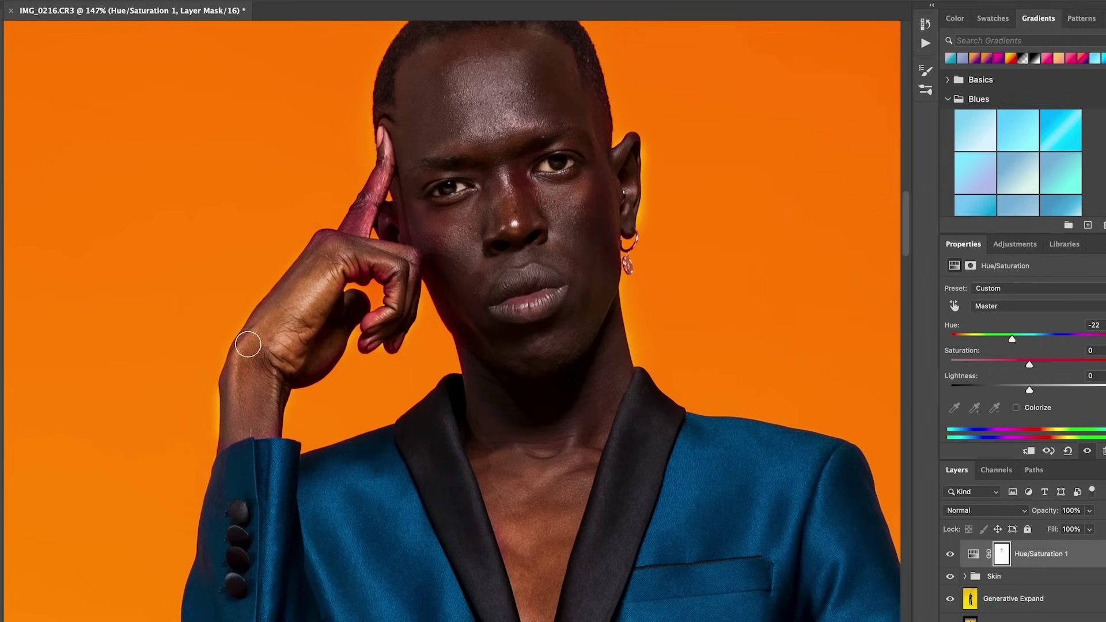
# Step: Mask the raised index finger and the tinted edges of the face out of the adjustment with a finer brush
pyautogui.click(12, 1)
pyautogui.moveTo(79, 32); pyautogui.dragTo(69, 32)
pyautogui.moveTo(392, 150)
pyautogui.mouseDown()
pyautogui.moveTo(385, 144)
pyautogui.moveTo(355, 221)
pyautogui.moveTo(373, 198)
pyautogui.mouseUp()
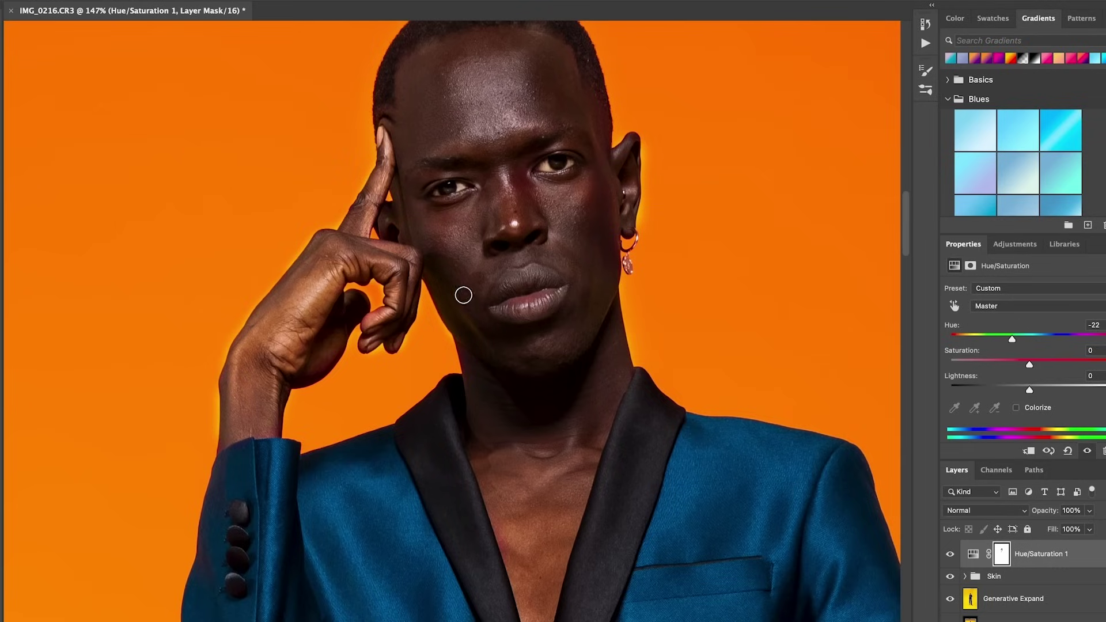
pyautogui.scroll(2, 556, 102)
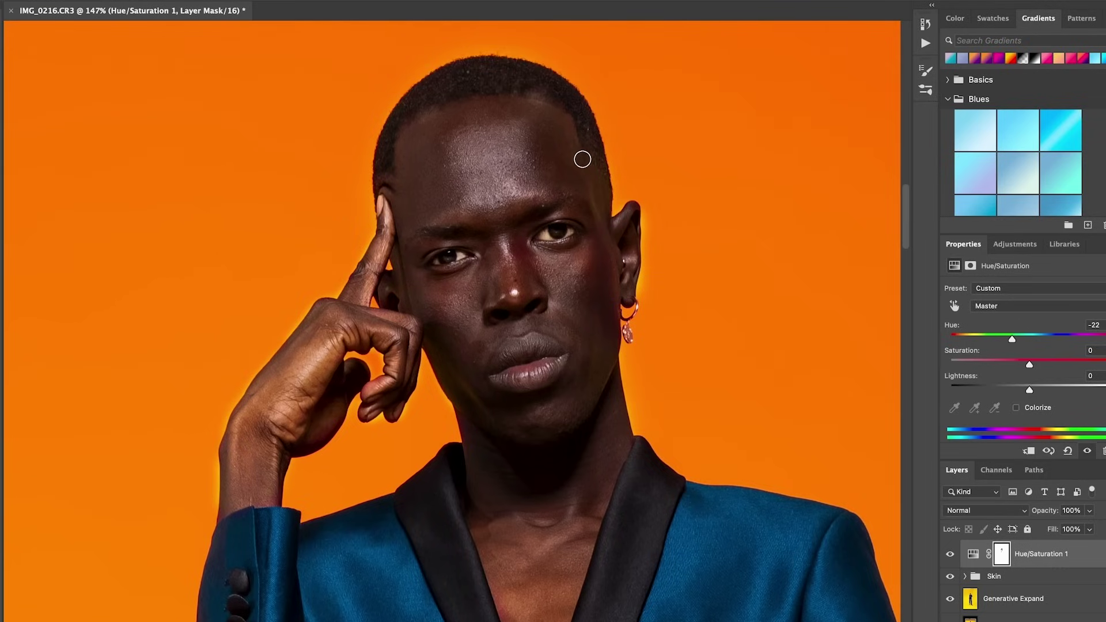
# Step: Mask the folded arm's wrist, hand and fingertips out of the Hue/Saturation adjustment
pyautogui.scroll(-12, 551, 452)
pyautogui.moveTo(513, 512)
pyautogui.mouseDown()
pyautogui.moveTo(372, 494)
pyautogui.moveTo(351, 466)
pyautogui.mouseUp()
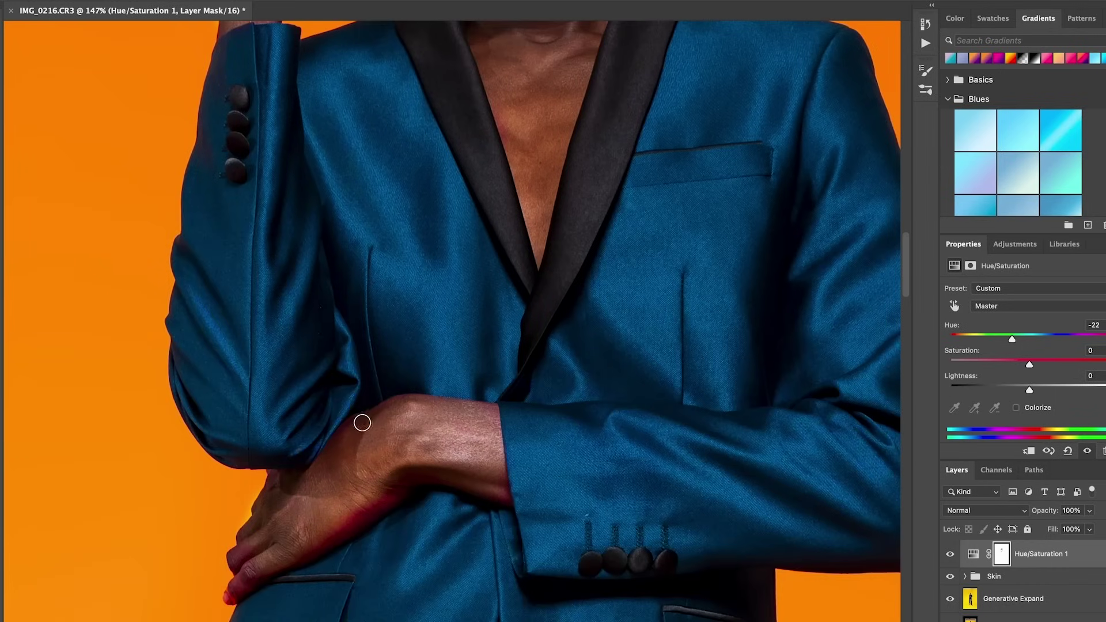
pyautogui.moveTo(497, 476)
pyautogui.mouseDown()
pyautogui.moveTo(369, 506)
pyautogui.moveTo(250, 575)
pyautogui.moveTo(275, 500)
pyautogui.mouseUp()
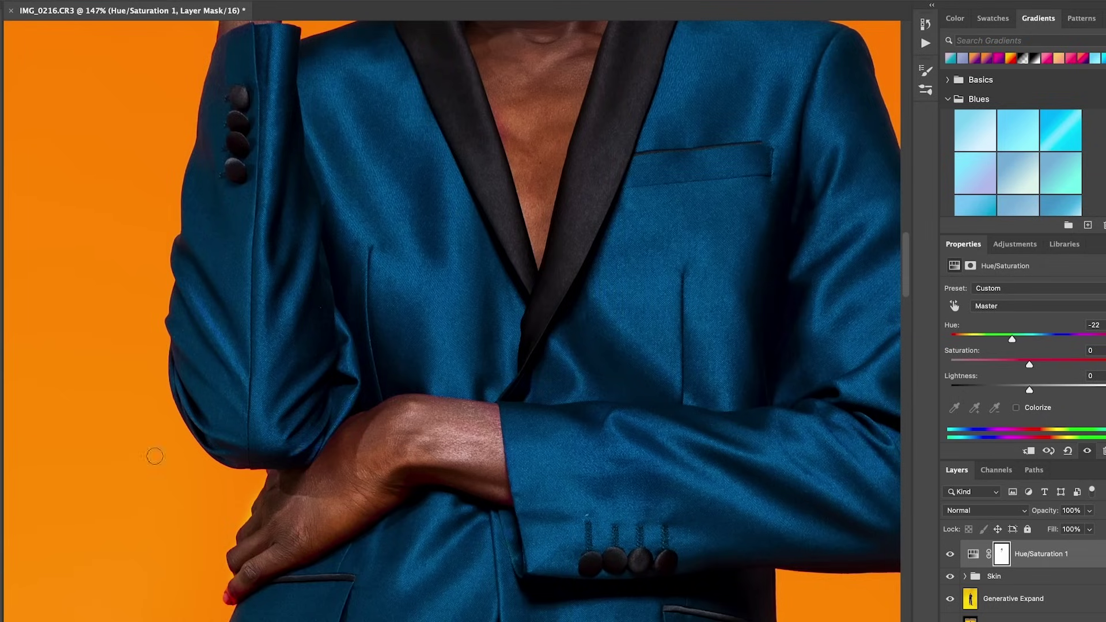
pyautogui.scroll(-5, 284, 324)
pyautogui.rightClick(140, 207)
pyautogui.press('Return')
pyautogui.moveTo(232, 329)
pyautogui.mouseDown()
pyautogui.moveTo(220, 323)
pyautogui.moveTo(239, 309)
pyautogui.mouseUp()
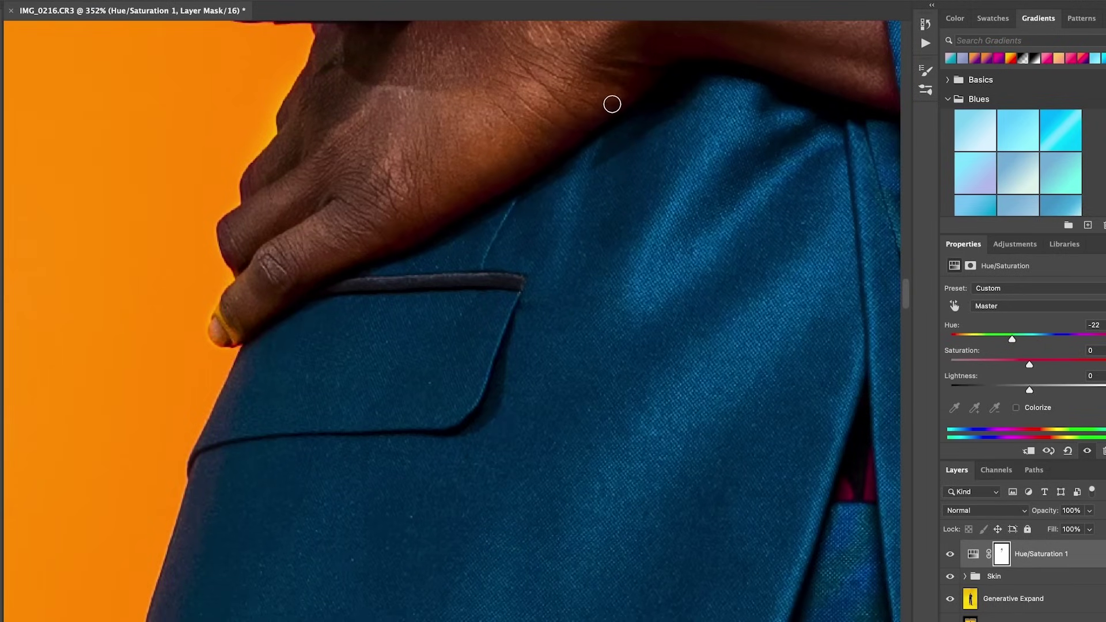
# Step: Paint both bare feet out of the Hue/Saturation mask with an enlarged brush
pyautogui.scroll(-3, 519, 171)
pyautogui.scroll(-15, 518, 175)
pyautogui.scroll(3, 518, 174)
pyautogui.click(26, 1)
pyautogui.moveTo(64, 32); pyautogui.dragTo(106, 33)
pyautogui.moveTo(296, 481)
pyautogui.mouseDown()
pyautogui.moveTo(271, 471)
pyautogui.moveTo(311, 430)
pyautogui.moveTo(331, 445)
pyautogui.moveTo(323, 479)
pyautogui.mouseUp()
pyautogui.hscroll(4, 705, 477)
pyautogui.moveTo(639, 521)
pyautogui.mouseDown()
pyautogui.moveTo(756, 571)
pyautogui.moveTo(680, 560)
pyautogui.moveTo(698, 541)
pyautogui.mouseUp()
# Step: Refine the mask along the soles, heels and toes of both feet with a smaller brush
pyautogui.click(26, 2)
pyautogui.moveTo(106, 32); pyautogui.dragTo(78, 33)
pyautogui.moveTo(578, 537)
pyautogui.mouseDown()
pyautogui.moveTo(541, 533)
pyautogui.moveTo(585, 514)
pyautogui.moveTo(590, 531)
pyautogui.moveTo(552, 546)
pyautogui.moveTo(453, 533)
pyautogui.mouseUp()
pyautogui.moveTo(737, 588)
pyautogui.mouseDown()
pyautogui.moveTo(790, 610)
pyautogui.moveTo(839, 599)
pyautogui.moveTo(793, 608)
pyautogui.moveTo(695, 591)
pyautogui.moveTo(574, 548)
pyautogui.mouseUp()
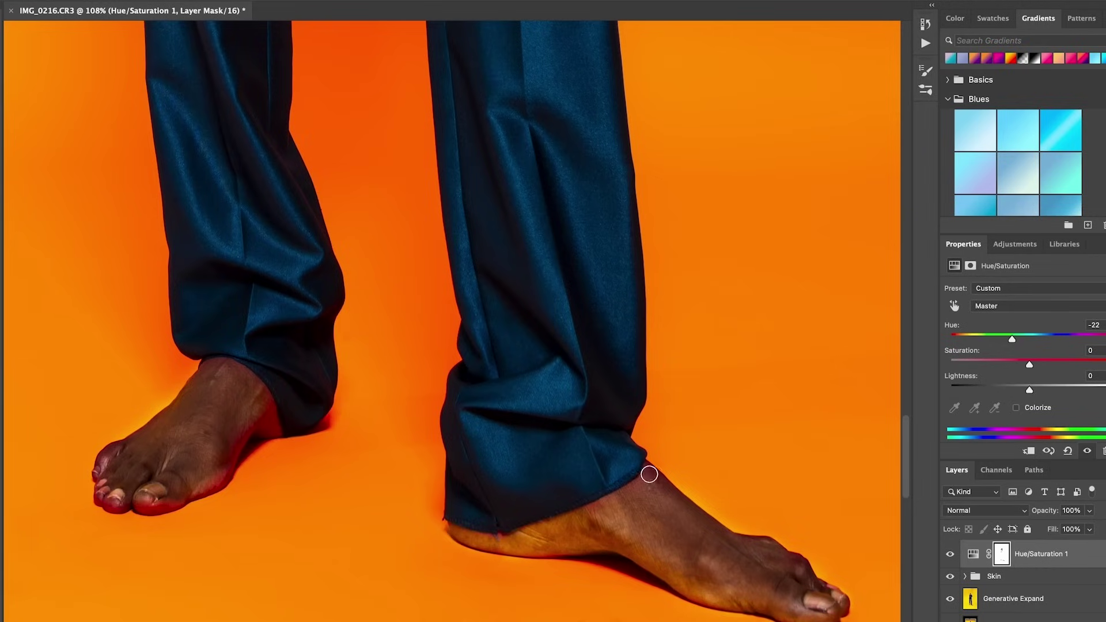
pyautogui.moveTo(239, 438)
pyautogui.mouseDown()
pyautogui.moveTo(262, 407)
pyautogui.moveTo(221, 454)
pyautogui.moveTo(274, 425)
pyautogui.moveTo(257, 392)
pyautogui.moveTo(197, 474)
pyautogui.moveTo(139, 503)
pyautogui.moveTo(221, 480)
pyautogui.moveTo(148, 476)
pyautogui.moveTo(114, 504)
pyautogui.moveTo(105, 466)
pyautogui.mouseUp()
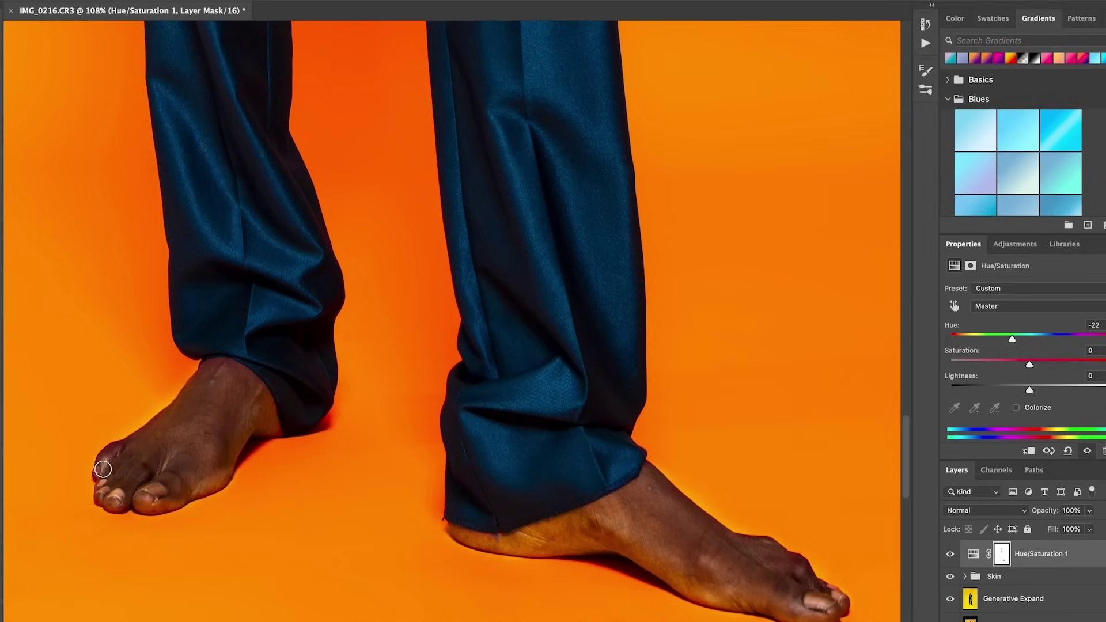
# Step: Set the Hue to -71 and touch up the mask beside the raised finger
pyautogui.hotkey('ctrl', '0')
pyautogui.moveTo(1013, 339); pyautogui.dragTo(986, 341)
pyautogui.scroll(15, 594, 351)
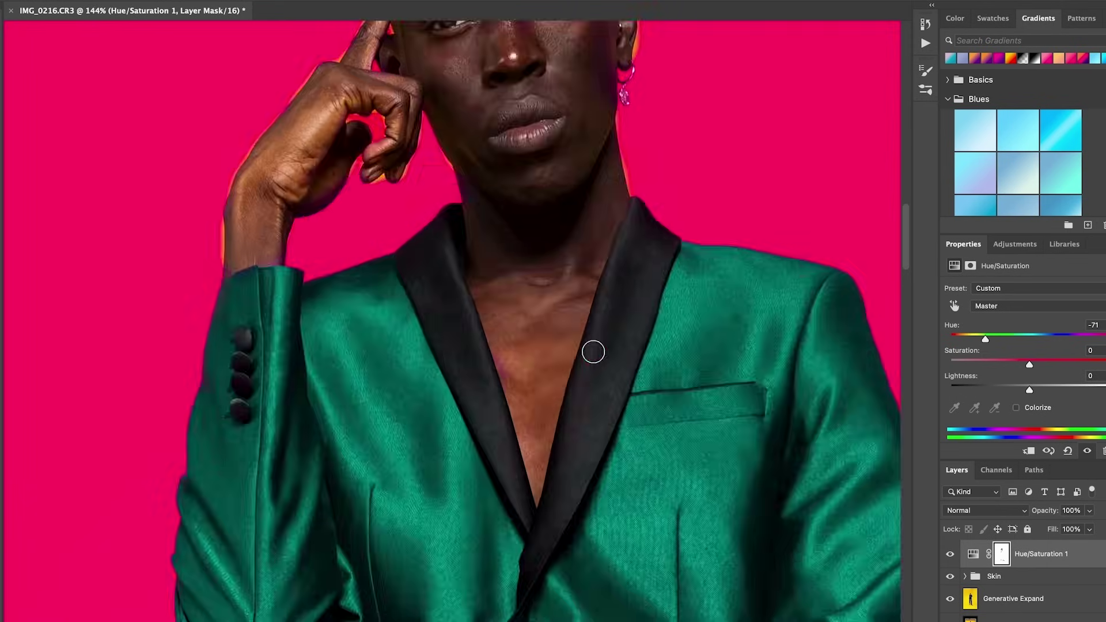
pyautogui.hscroll(2, 593, 351)
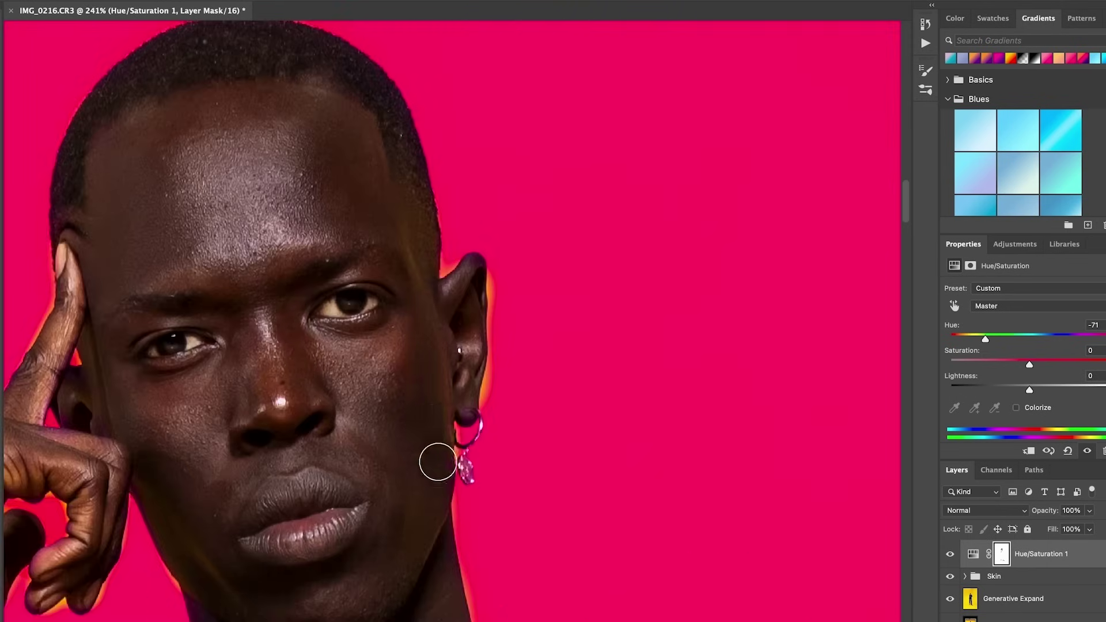
pyautogui.moveTo(58, 382); pyautogui.dragTo(24, 416)
# Step: Paint the backdrop color back in along the outer edge of the ear and earring with a smaller brush
pyautogui.press('x')
pyautogui.click(6, 2)
pyautogui.scroll(5, 502, 392)
pyautogui.moveTo(352, 112); pyautogui.dragTo(353, 151)
pyautogui.press('super+z')
pyautogui.click(6, 2)
pyautogui.moveTo(64, 31); pyautogui.dragTo(58, 32)
pyautogui.moveTo(558, 180); pyautogui.dragTo(559, 246)
pyautogui.moveTo(557, 157)
pyautogui.mouseDown()
pyautogui.moveTo(561, 347)
pyautogui.moveTo(539, 428)
pyautogui.moveTo(525, 514)
pyautogui.mouseUp()
pyautogui.scroll(-3, 526, 539)
pyautogui.moveTo(474, 558); pyautogui.dragTo(483, 494)
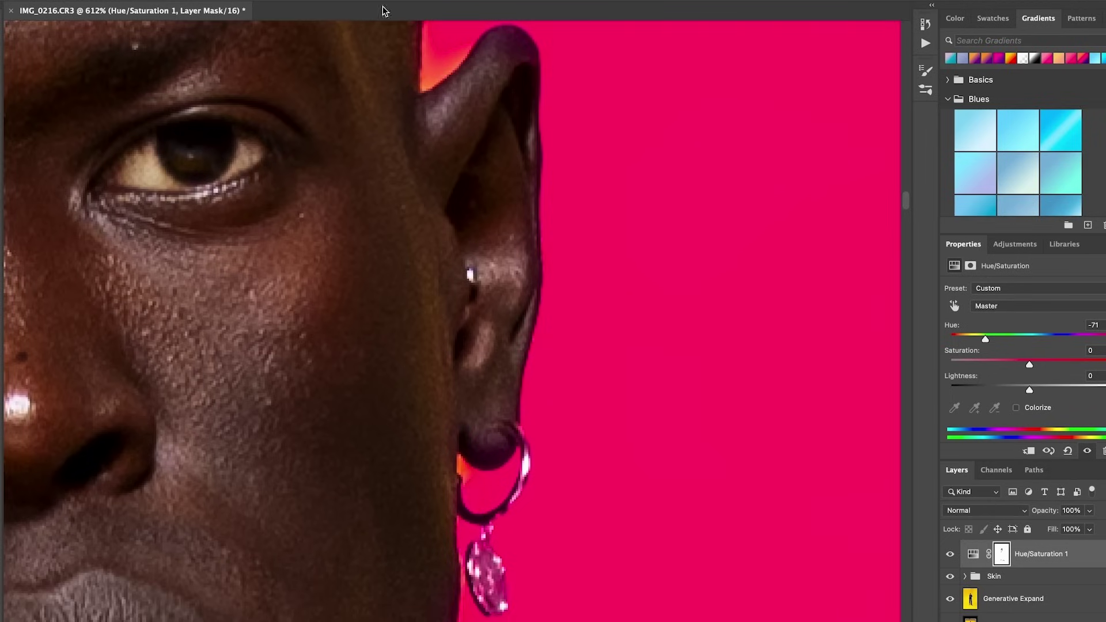
# Step: Clean the color fringe in the corner above the ear and inside the hoop earring with a tiny brush
pyautogui.scroll(2, 381, 9)
pyautogui.click(33, 1)
pyautogui.moveTo(59, 31); pyautogui.dragTo(52, 31)
pyautogui.moveTo(431, 122)
pyautogui.mouseDown()
pyautogui.moveTo(432, 134)
pyautogui.moveTo(462, 101)
pyautogui.moveTo(431, 104)
pyautogui.mouseUp()
pyautogui.moveTo(469, 547); pyautogui.dragTo(461, 515)
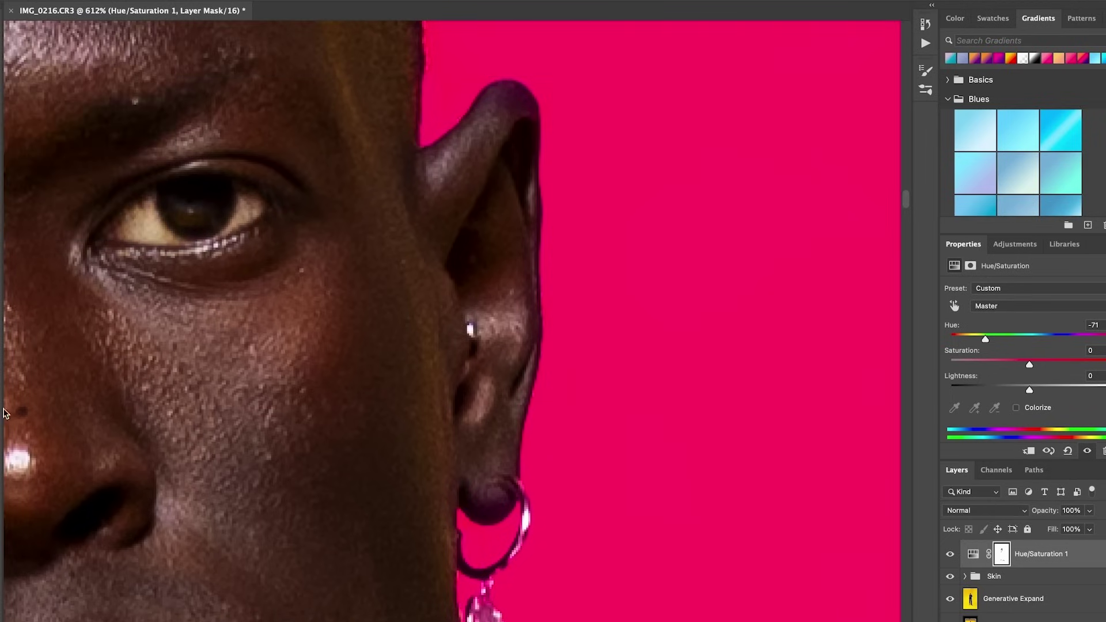
# Step: Restore the backdrop color in the mask along the top and side outline of the hair
pyautogui.scroll(10, 433, 461)
pyautogui.hscroll(-7, 434, 462)
pyautogui.press('x')
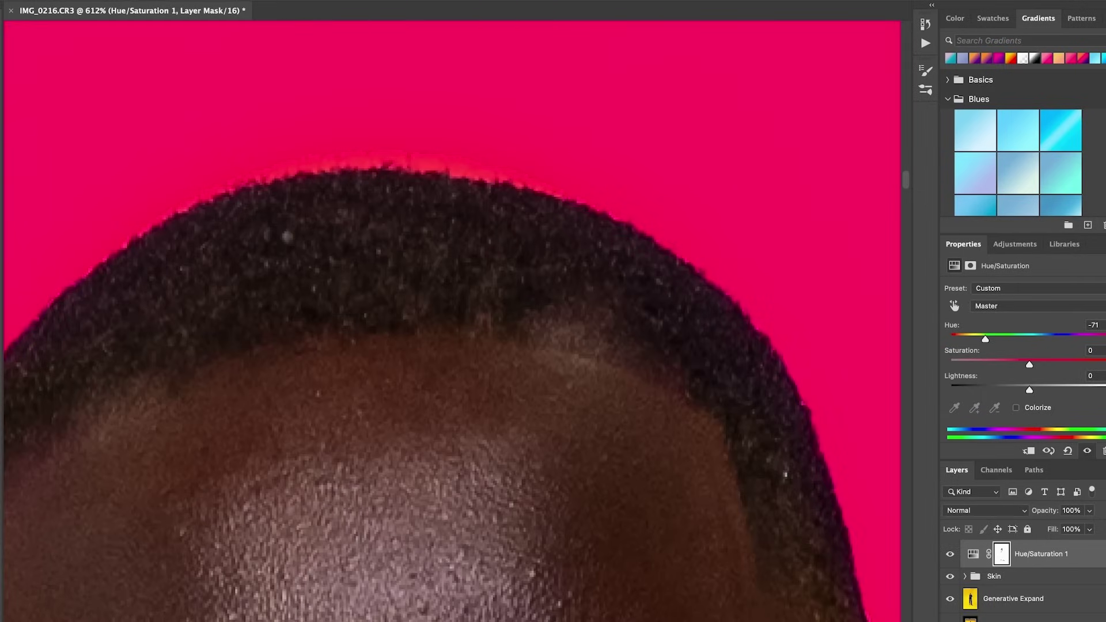
pyautogui.moveTo(550, 184)
pyautogui.mouseDown()
pyautogui.moveTo(418, 158)
pyautogui.moveTo(249, 161)
pyautogui.mouseUp()
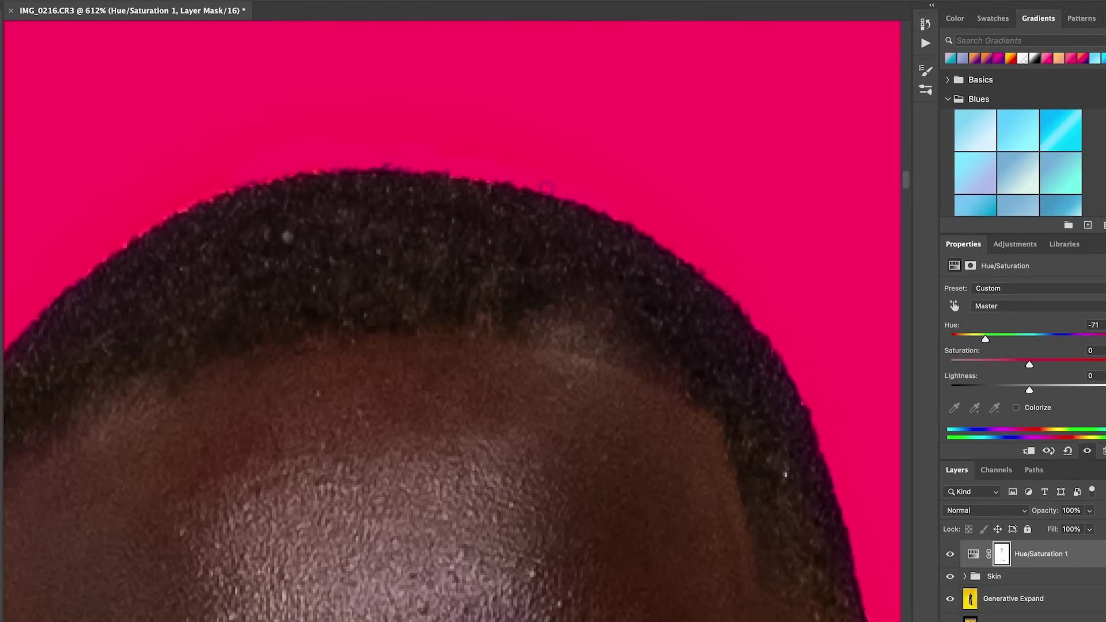
pyautogui.hscroll(-5, 249, 172)
pyautogui.scroll(-2, 199, 188)
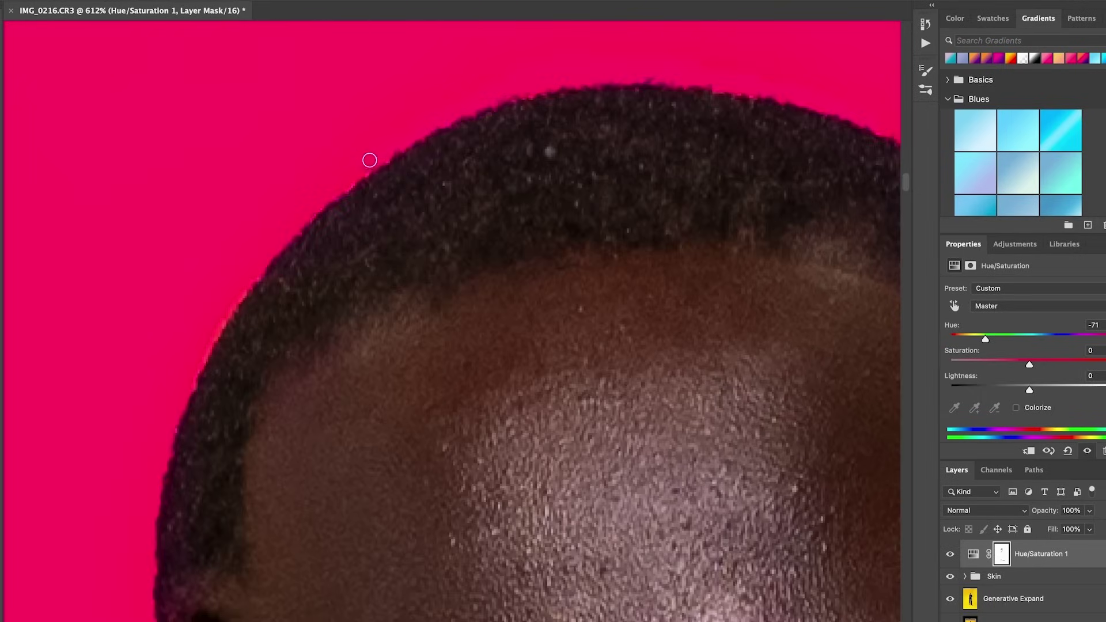
pyautogui.scroll(-3, 370, 160)
pyautogui.hscroll(-2, 322, 199)
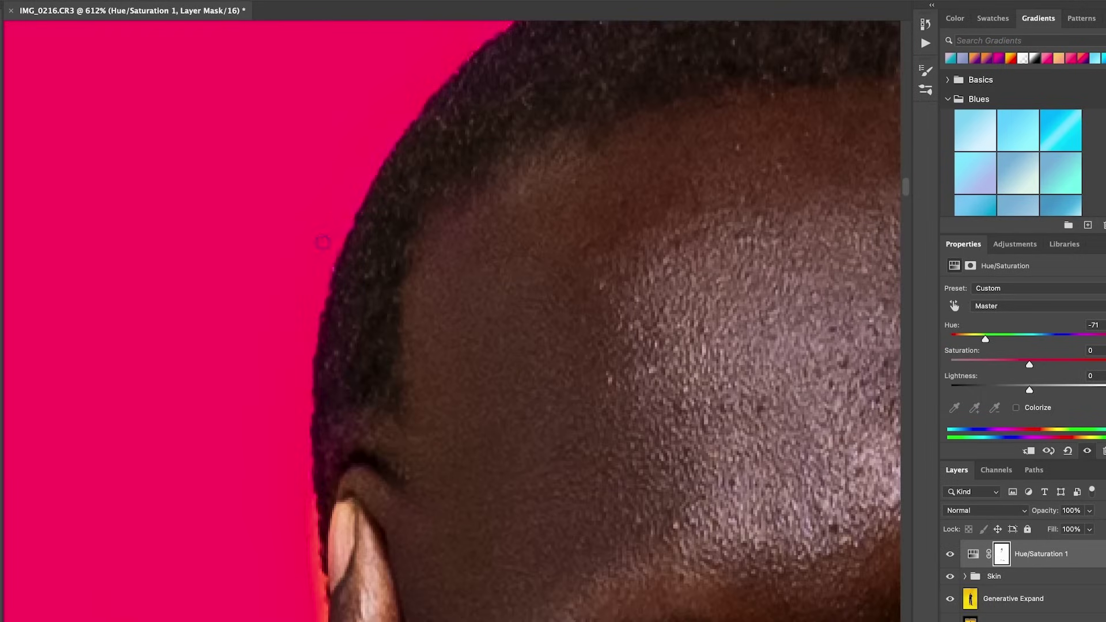
# Step: Clean the orange fringe off the outer edge of the raised index finger down to the knuckle
pyautogui.scroll(-6, 323, 242)
pyautogui.moveTo(344, 176)
pyautogui.mouseDown()
pyautogui.moveTo(344, 334)
pyautogui.moveTo(279, 440)
pyautogui.mouseUp()
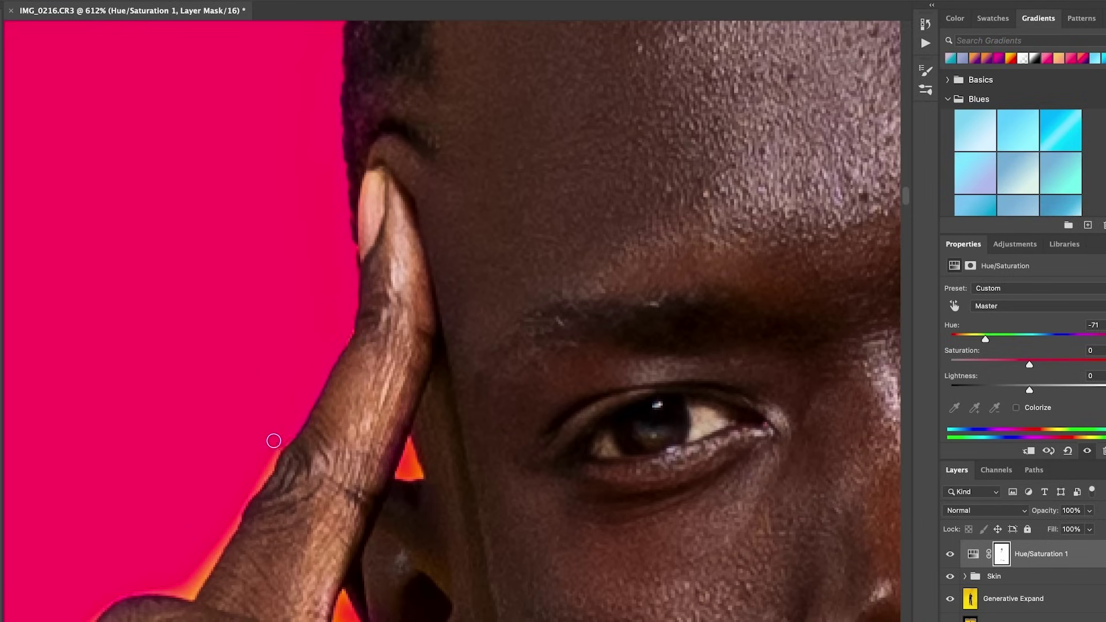
pyautogui.scroll(-4, 279, 440)
pyautogui.hscroll(-2, 279, 440)
pyautogui.moveTo(270, 386); pyautogui.dragTo(319, 310)
pyautogui.moveTo(276, 387)
pyautogui.mouseDown()
pyautogui.moveTo(236, 379)
pyautogui.moveTo(274, 386)
pyautogui.mouseUp()
pyautogui.moveTo(369, 234); pyautogui.dragTo(321, 303)
# Step: Clean the mask edge along the back of the raised hand and both sides of the wrist down to the cuff
pyautogui.scroll(-5, 282, 319)
pyautogui.hscroll(-5, 282, 319)
pyautogui.moveTo(373, 209)
pyautogui.mouseDown()
pyautogui.moveTo(251, 369)
pyautogui.moveTo(348, 252)
pyautogui.moveTo(362, 200)
pyautogui.moveTo(241, 331)
pyautogui.moveTo(258, 299)
pyautogui.moveTo(269, 303)
pyautogui.moveTo(215, 384)
pyautogui.mouseUp()
pyautogui.scroll(-4, 323, 259)
pyautogui.hscroll(-3, 300, 266)
pyautogui.press('super+z')
pyautogui.moveTo(215, 383)
pyautogui.mouseDown()
pyautogui.moveTo(370, 247)
pyautogui.moveTo(292, 408)
pyautogui.moveTo(298, 386)
pyautogui.mouseUp()
pyautogui.moveTo(294, 432); pyautogui.dragTo(403, 211)
pyautogui.moveTo(377, 263)
pyautogui.mouseDown()
pyautogui.moveTo(376, 499)
pyautogui.moveTo(380, 308)
pyautogui.moveTo(380, 484)
pyautogui.mouseUp()
pyautogui.moveTo(618, 482)
pyautogui.mouseDown()
pyautogui.moveTo(641, 446)
pyautogui.moveTo(599, 477)
pyautogui.moveTo(621, 480)
pyautogui.moveTo(559, 486)
pyautogui.moveTo(621, 486)
pyautogui.moveTo(631, 411)
pyautogui.mouseUp()
pyautogui.moveTo(426, 521); pyautogui.dragTo(389, 543)
# Step: Remove the orange fringe around the curled fingers and along the jawline in the mask
pyautogui.scroll(-5, 601, 309)
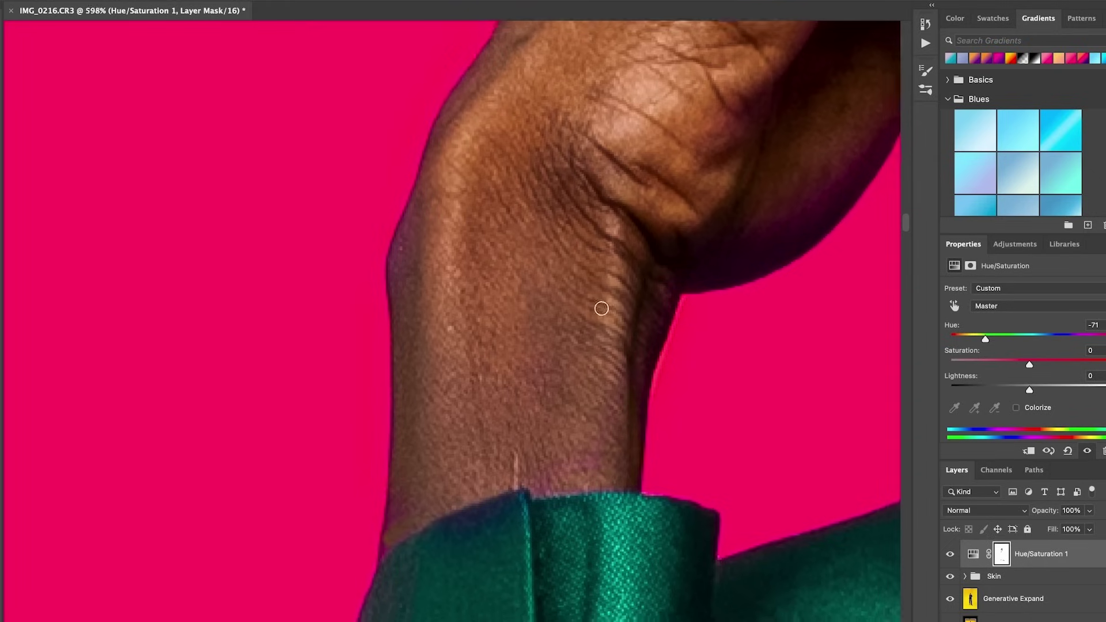
pyautogui.hscroll(5, 601, 309)
pyautogui.scroll(6, 601, 309)
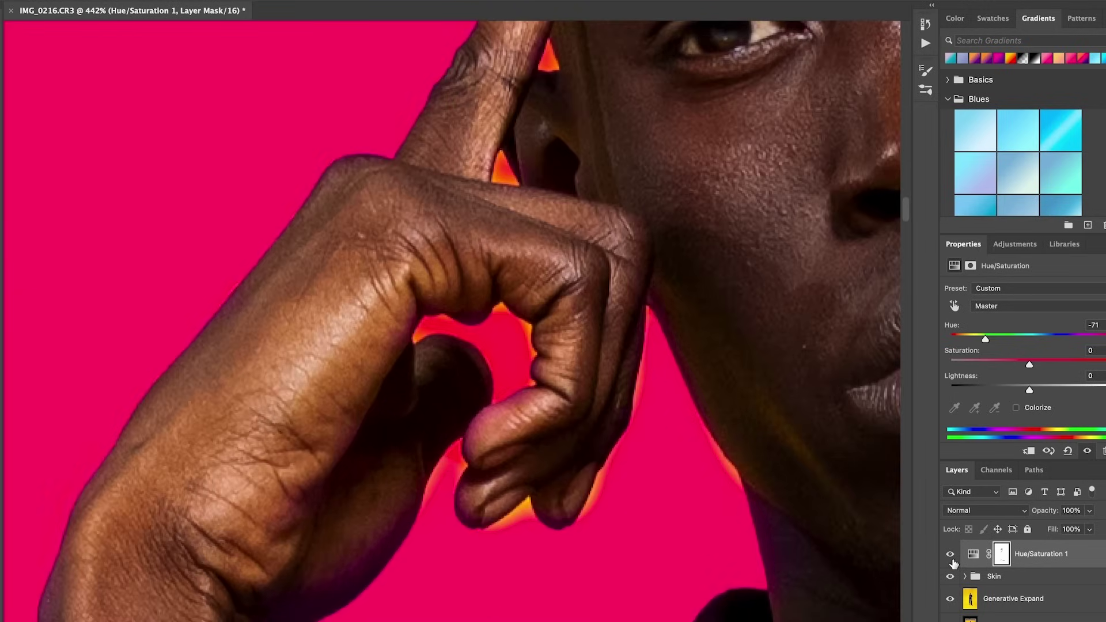
pyautogui.moveTo(523, 398); pyautogui.dragTo(469, 439)
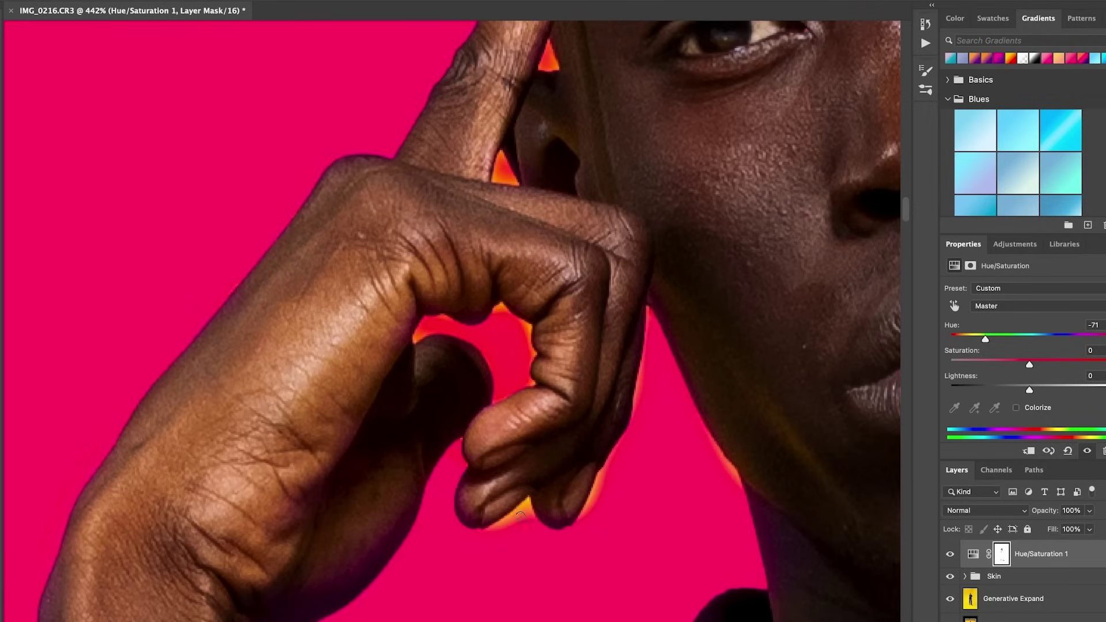
pyautogui.moveTo(520, 509); pyautogui.dragTo(490, 526)
pyautogui.moveTo(602, 473)
pyautogui.mouseDown()
pyautogui.moveTo(598, 488)
pyautogui.moveTo(604, 477)
pyautogui.mouseUp()
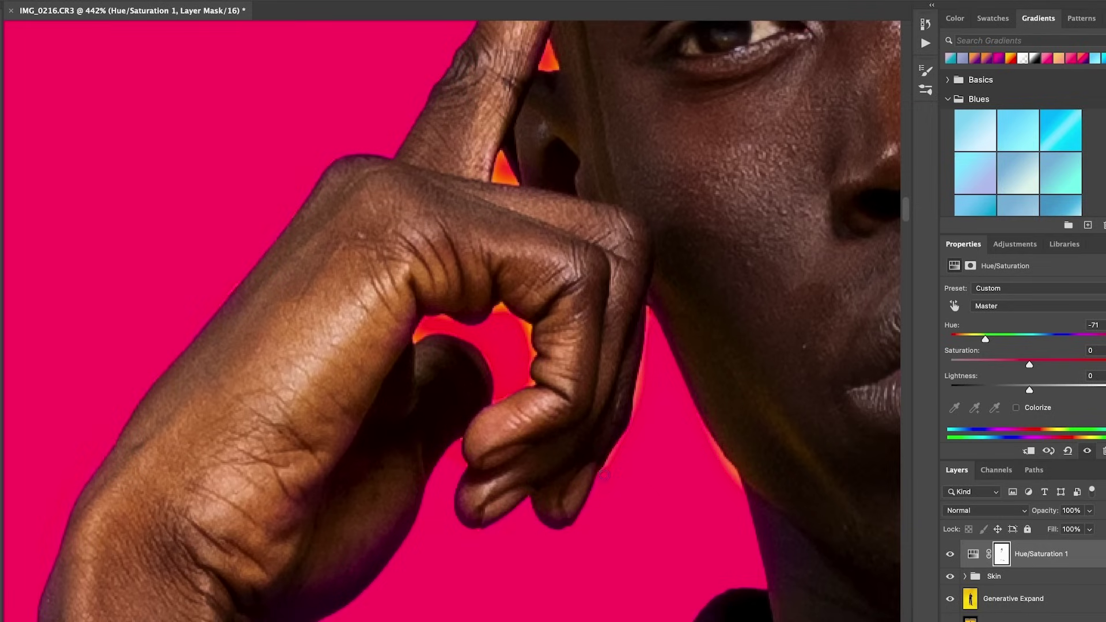
pyautogui.moveTo(652, 342); pyautogui.dragTo(629, 440)
pyautogui.moveTo(704, 434); pyautogui.dragTo(693, 464)
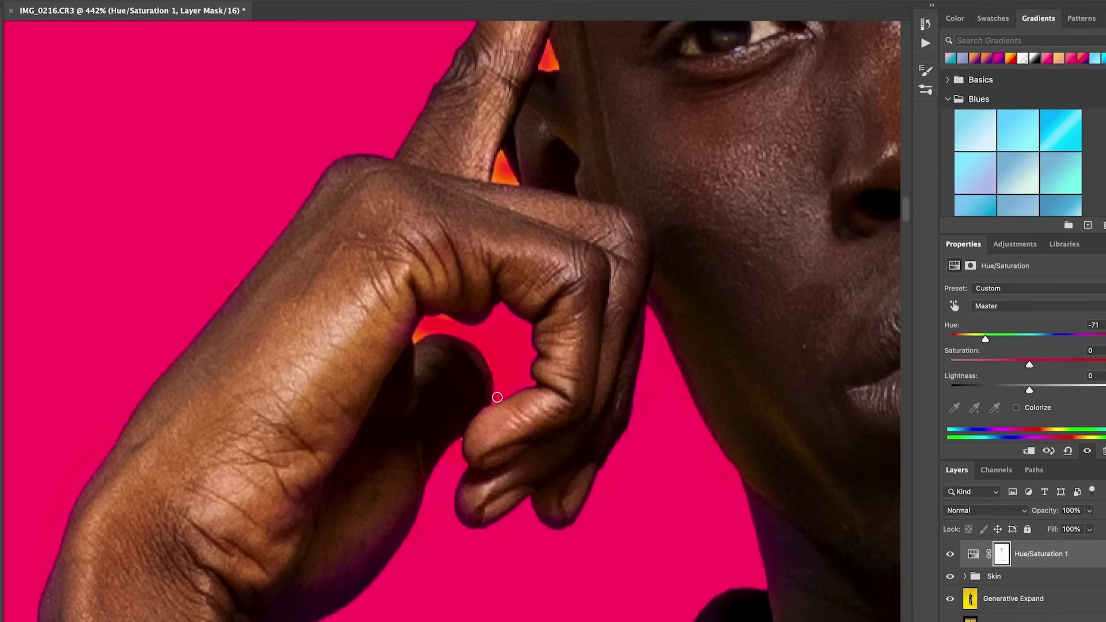
# Step: Restore the backdrop color in the gaps above the thumb and between the raised finger and the ear
pyautogui.press('x')
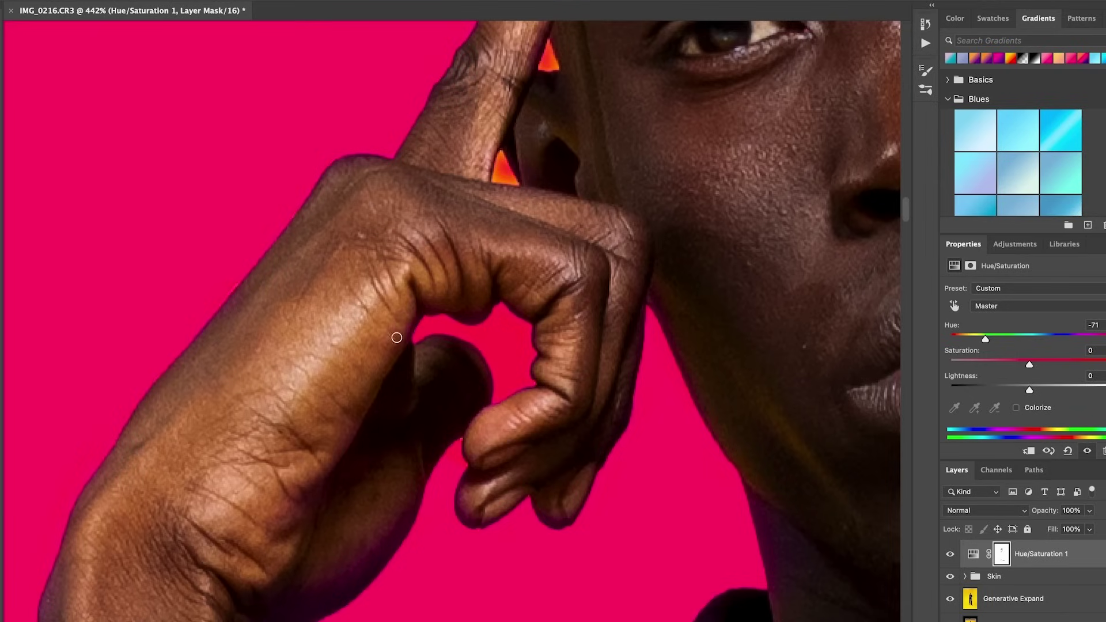
pyautogui.scroll(5, 448, 228)
pyautogui.scroll(3, 449, 227)
pyautogui.moveTo(375, 397)
pyautogui.mouseDown()
pyautogui.moveTo(375, 380)
pyautogui.moveTo(380, 410)
pyautogui.moveTo(439, 254)
pyautogui.moveTo(450, 252)
pyautogui.mouseUp()
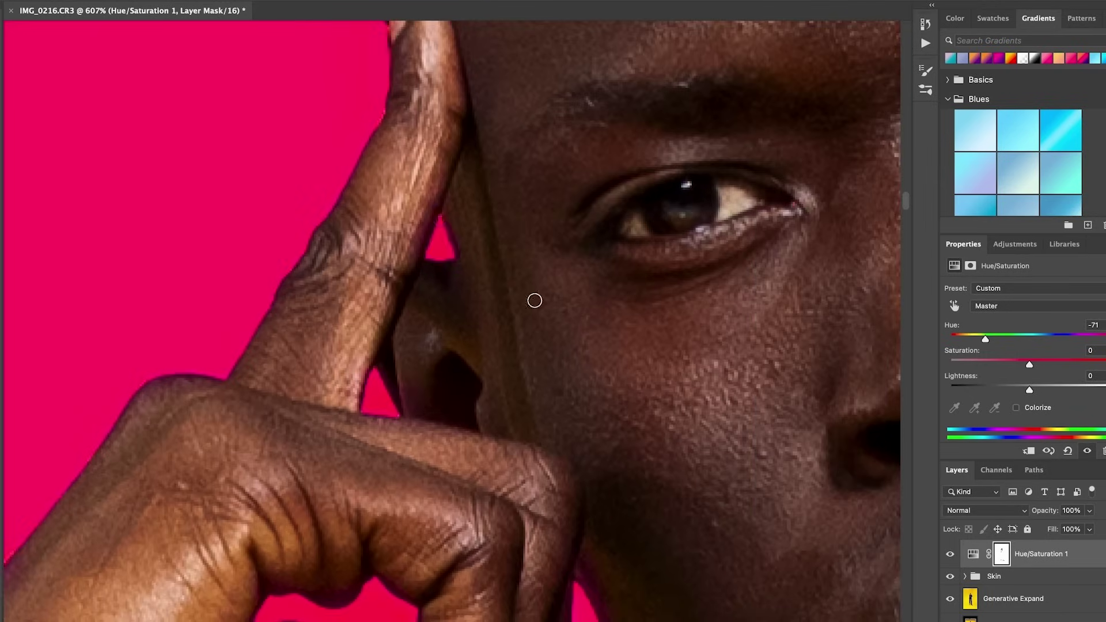
# Step: Clean the color fringe in the mask along the upper edge, toes and sole of the foot in front of the narrower trouser leg
pyautogui.scroll(-10, 535, 301)
pyautogui.scroll(3, 535, 301)
pyautogui.scroll(-5, 553, 265)
pyautogui.scroll(5, 577, 220)
pyautogui.scroll(-8, 577, 220)
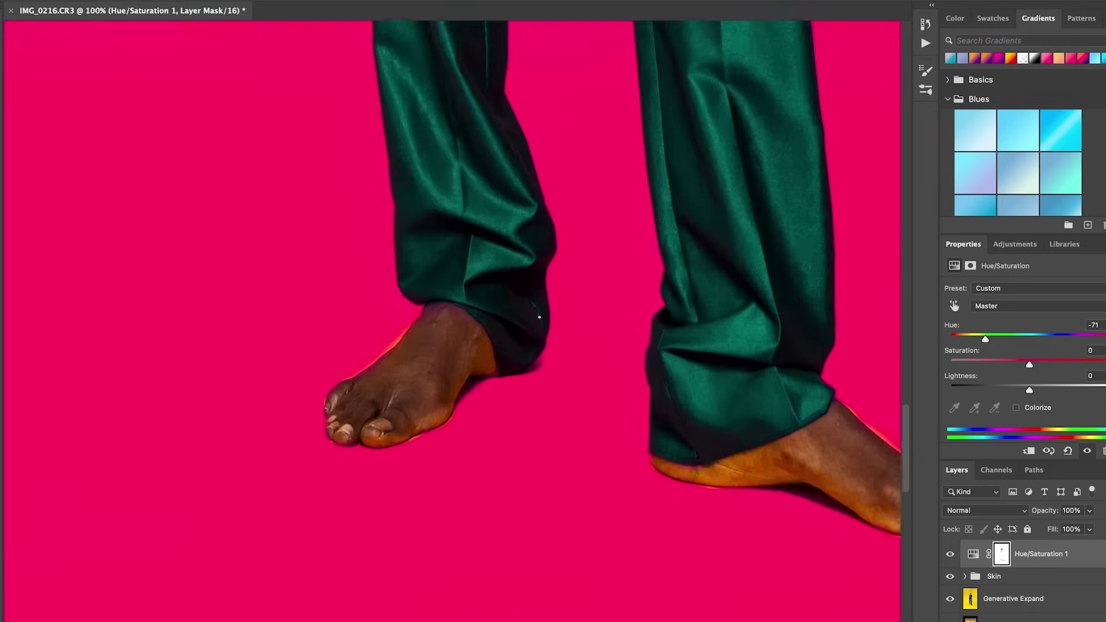
pyautogui.scroll(6, 539, 316)
pyautogui.moveTo(527, 323)
pyautogui.mouseDown()
pyautogui.moveTo(463, 376)
pyautogui.moveTo(350, 438)
pyautogui.mouseUp()
pyautogui.moveTo(576, 248); pyautogui.dragTo(539, 298)
pyautogui.moveTo(598, 603); pyautogui.dragTo(550, 621)
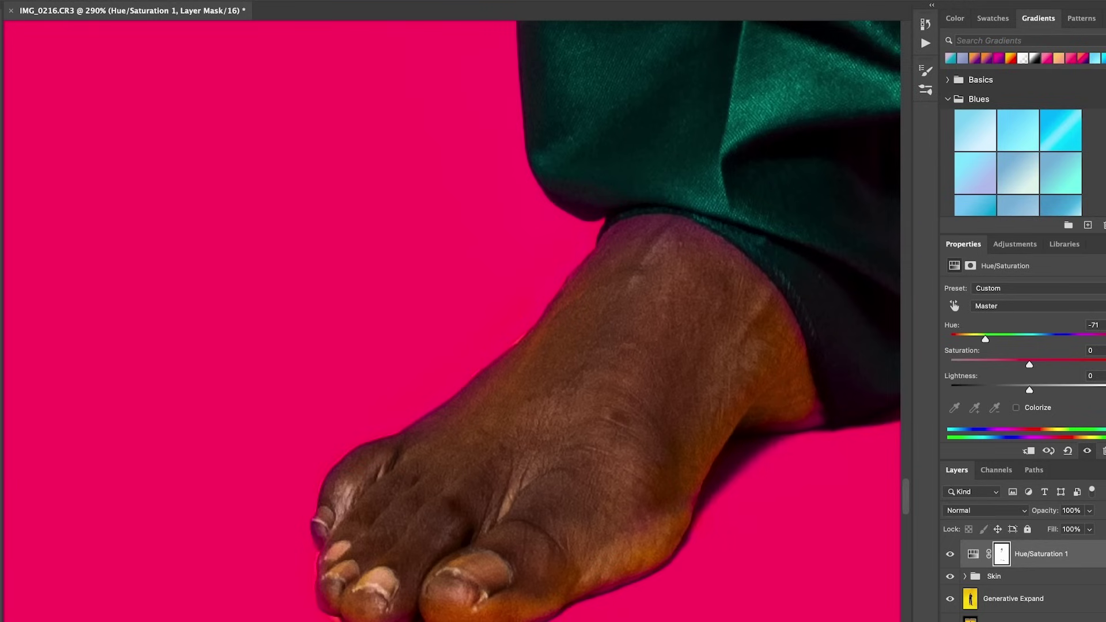
# Step: Touch up the remaining mask edges around the skin and set the Hue to -180
pyautogui.click(0, 419)
pyautogui.moveTo(682, 225); pyautogui.dragTo(665, 238)
pyautogui.moveTo(802, 404)
pyautogui.mouseDown()
pyautogui.moveTo(793, 422)
pyautogui.moveTo(816, 413)
pyautogui.mouseUp()
pyautogui.moveTo(578, 282)
pyautogui.mouseDown()
pyautogui.moveTo(482, 382)
pyautogui.moveTo(522, 363)
pyautogui.mouseUp()
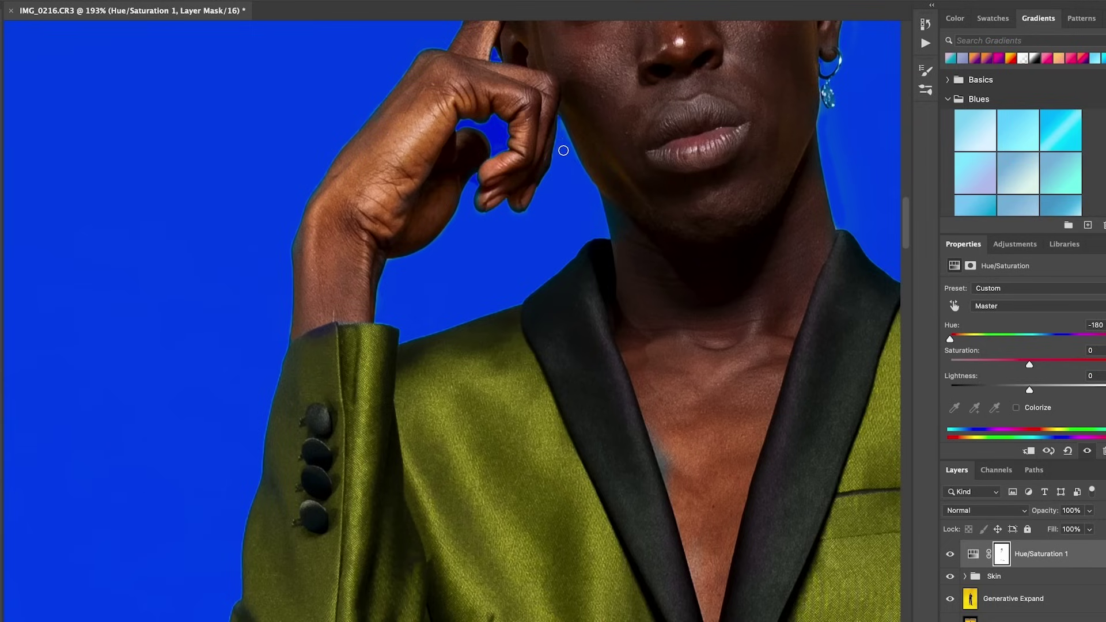
# Step: Fit the whole portrait in view and set the Hue to +180
pyautogui.press('v')
pyautogui.hotkey('ctrl', '0')
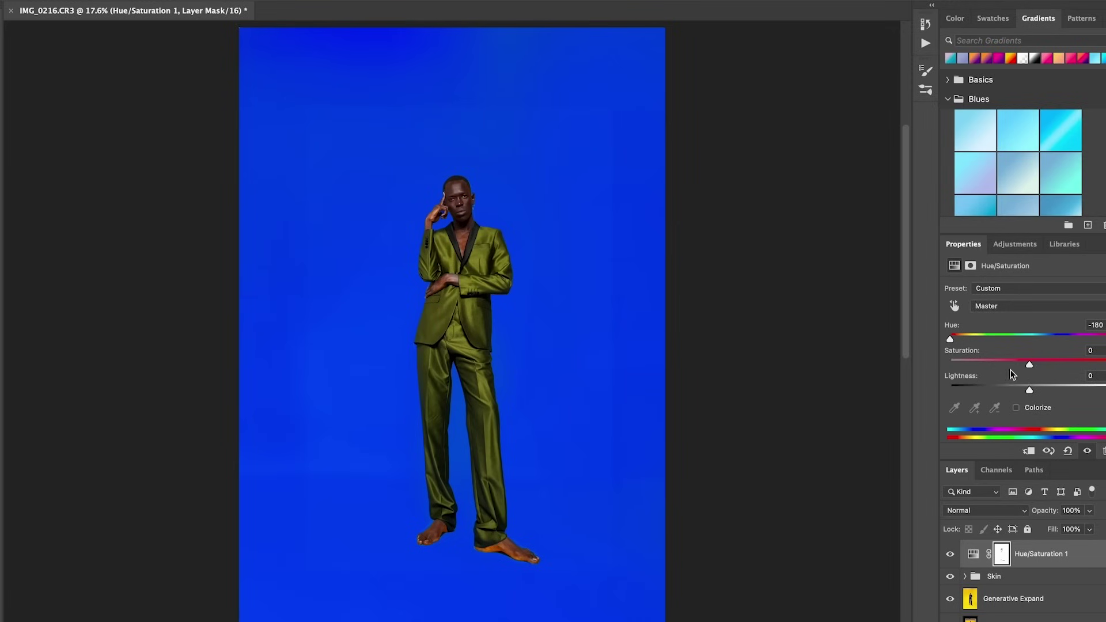
pyautogui.moveTo(951, 339); pyautogui.dragTo(1105, 340)
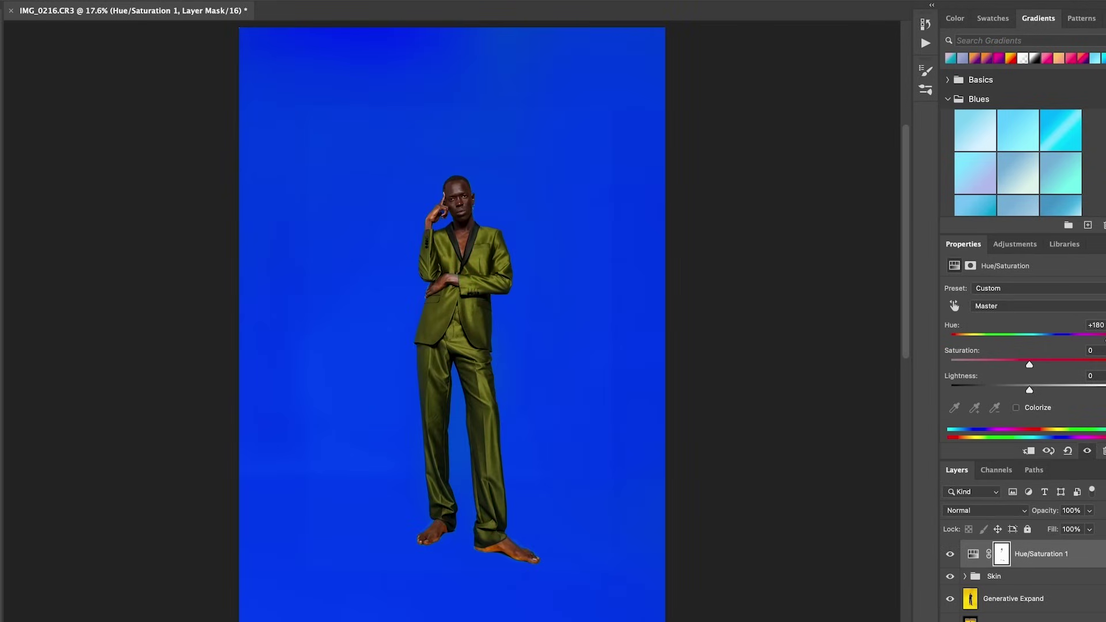